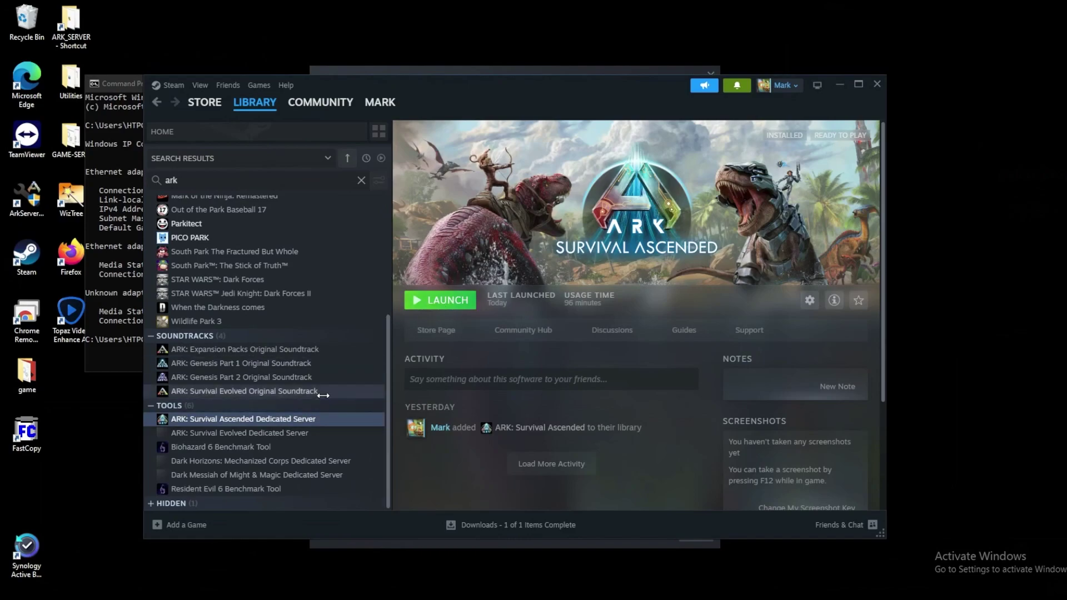
# - Browse the ARK: Survival Ascended Dedicated Server local files to ShooterGame\Binaries\Win64 and locate ArkAscendedServer.exe
pyautogui.click(809, 300)
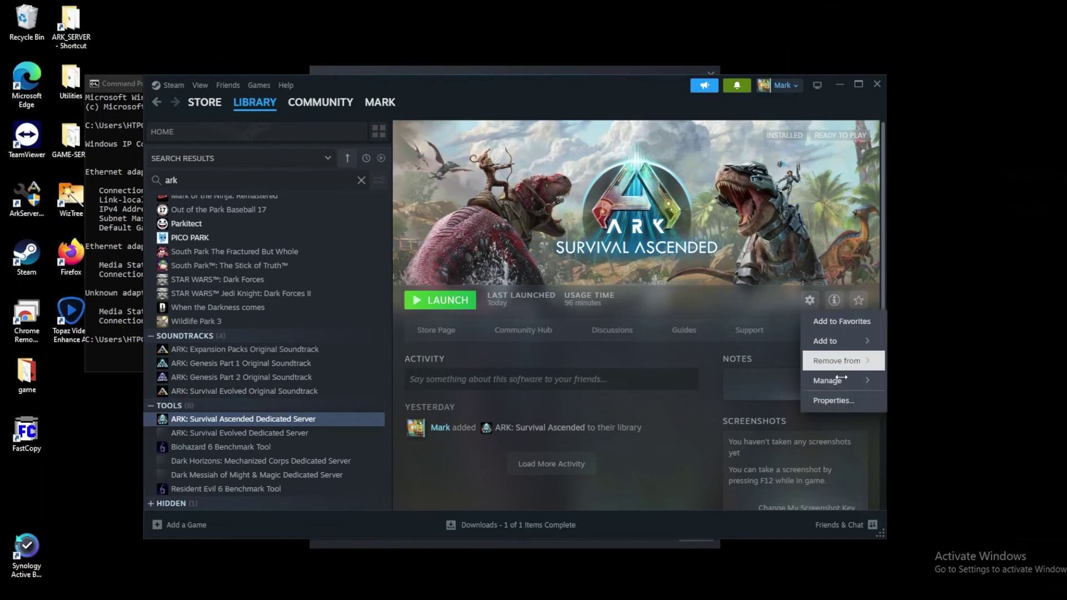
pyautogui.moveTo(836, 382)
pyautogui.click(775, 400)
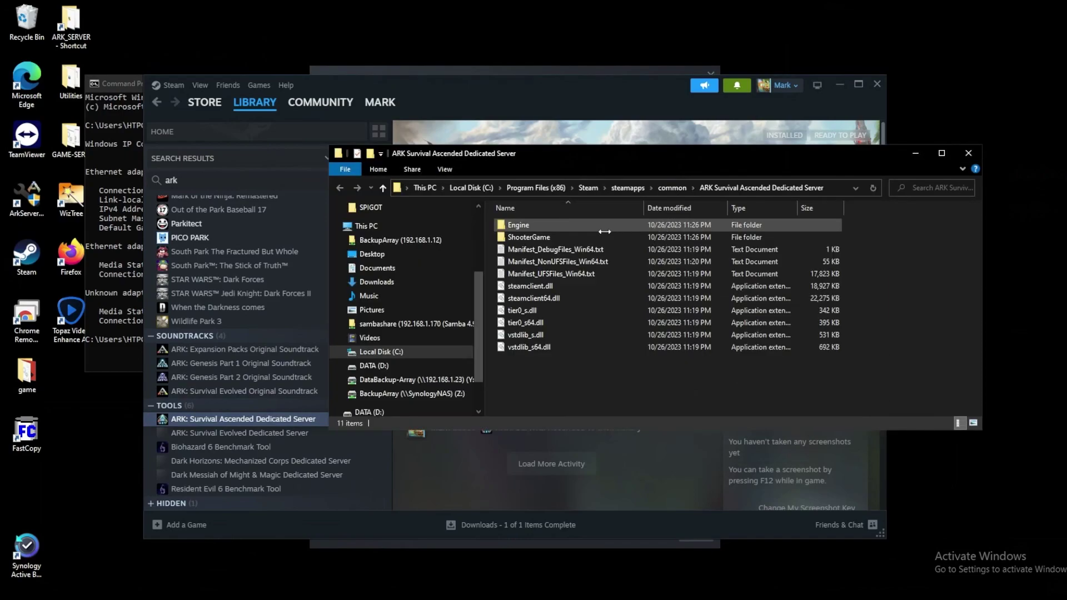
pyautogui.doubleClick(586, 236)
pyautogui.doubleClick(585, 225)
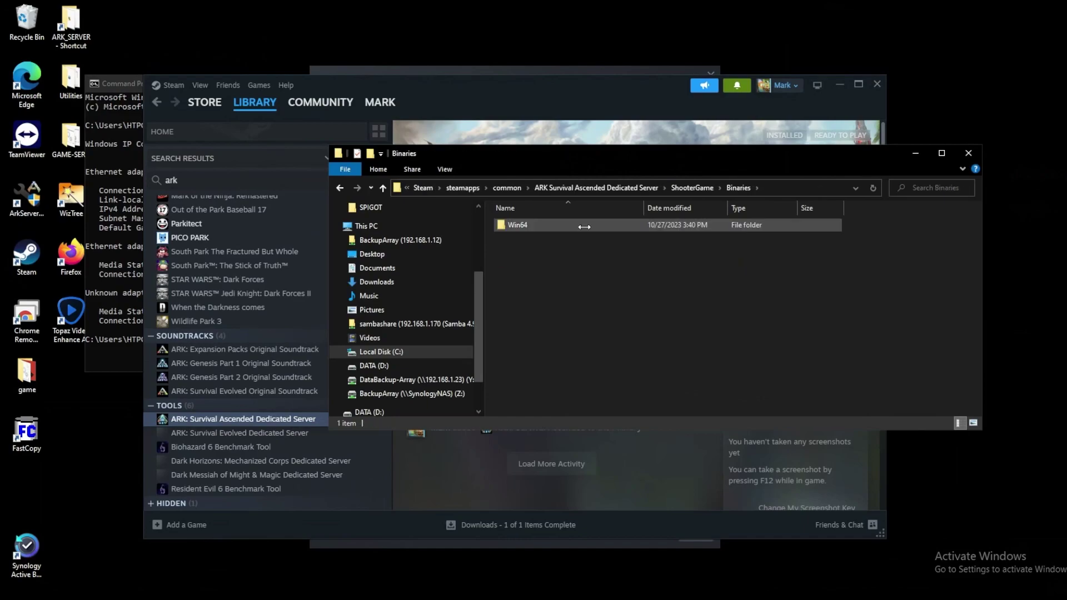
pyautogui.doubleClick(585, 225)
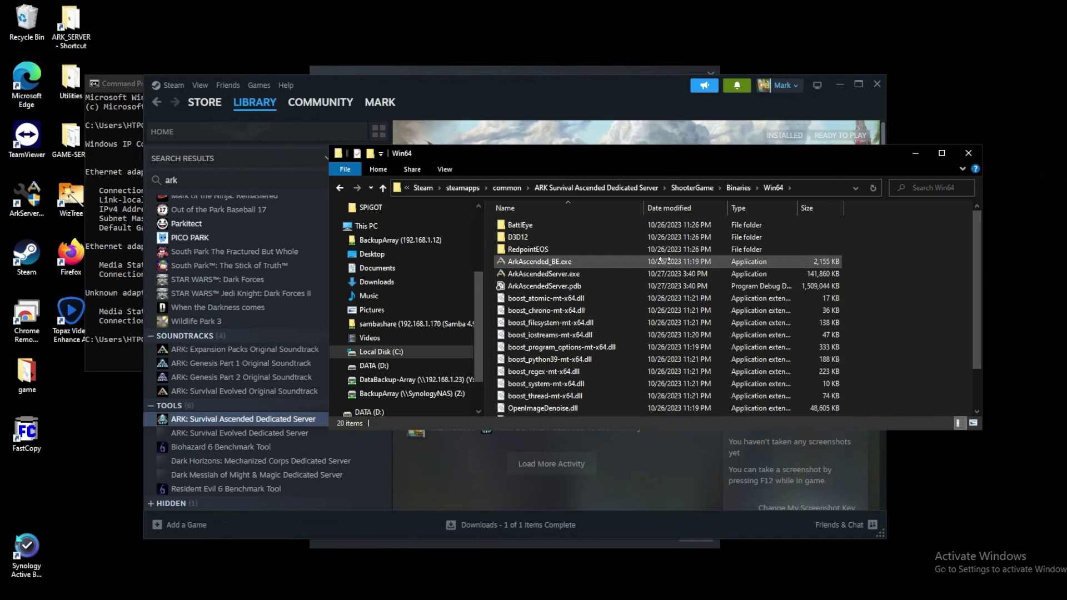
pyautogui.click(635, 275)
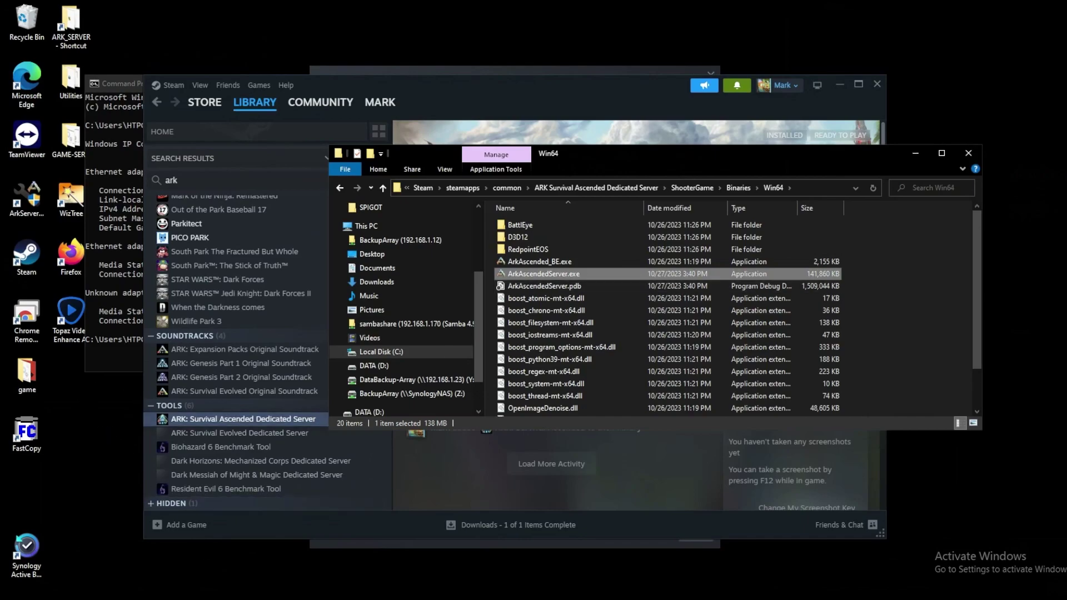
pyautogui.hotkey('alt', 'F4')
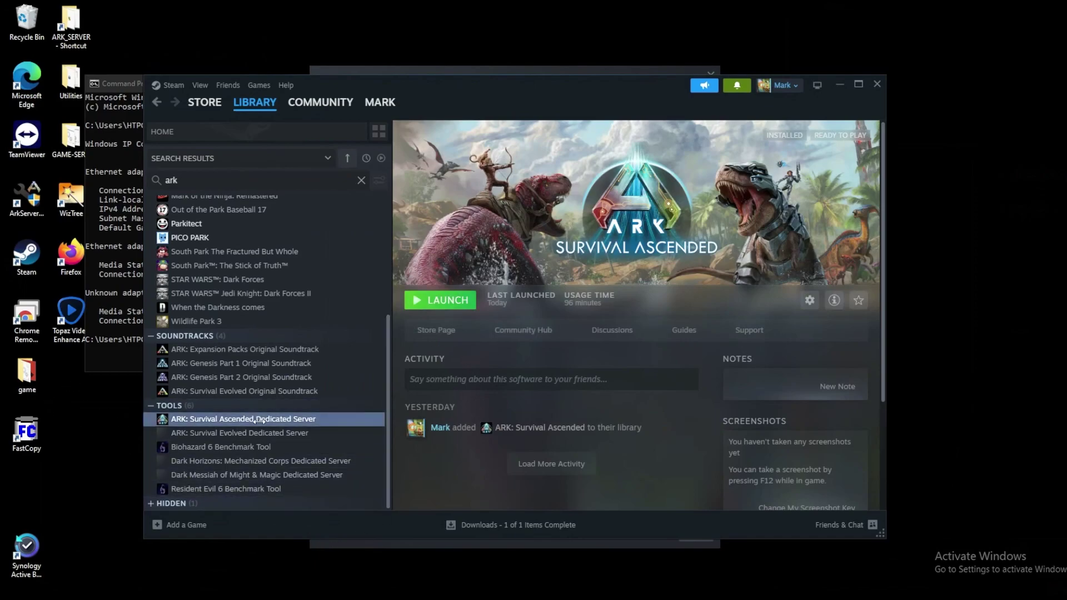
# - Create a new folder named ARK on the desktop and open it
pyautogui.rightClick(82, 434)
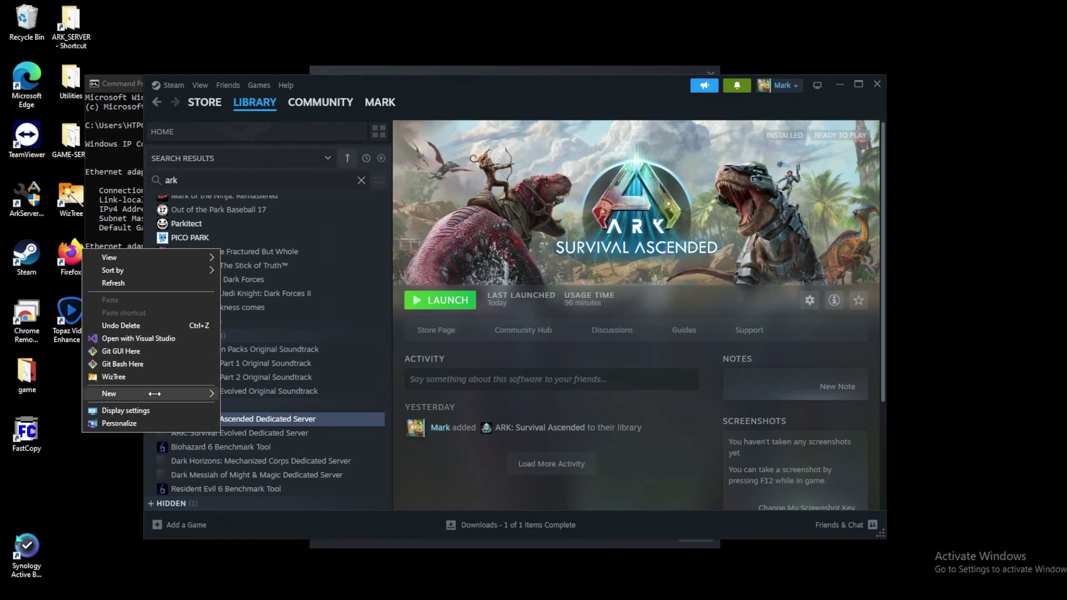
pyautogui.moveTo(167, 393)
pyautogui.click(261, 392)
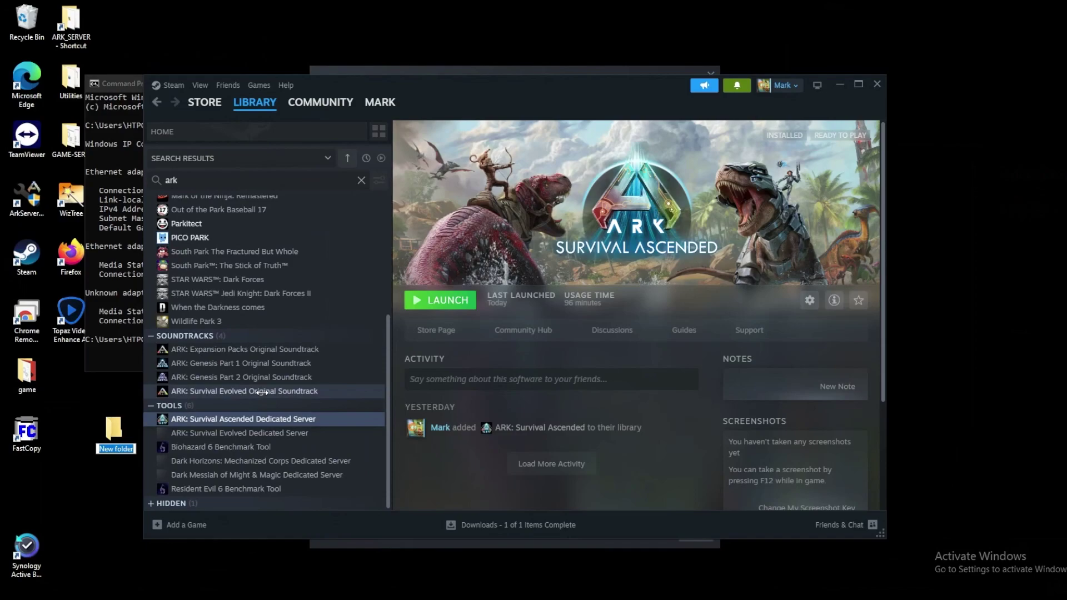
pyautogui.write('C')
pyautogui.write('ARK')
pyautogui.press('Return')
pyautogui.press('Return')
# - Create a text document in the ARK folder and rename it Start_ASA.bat, accepting the extension change
pyautogui.rightClick(683, 310)
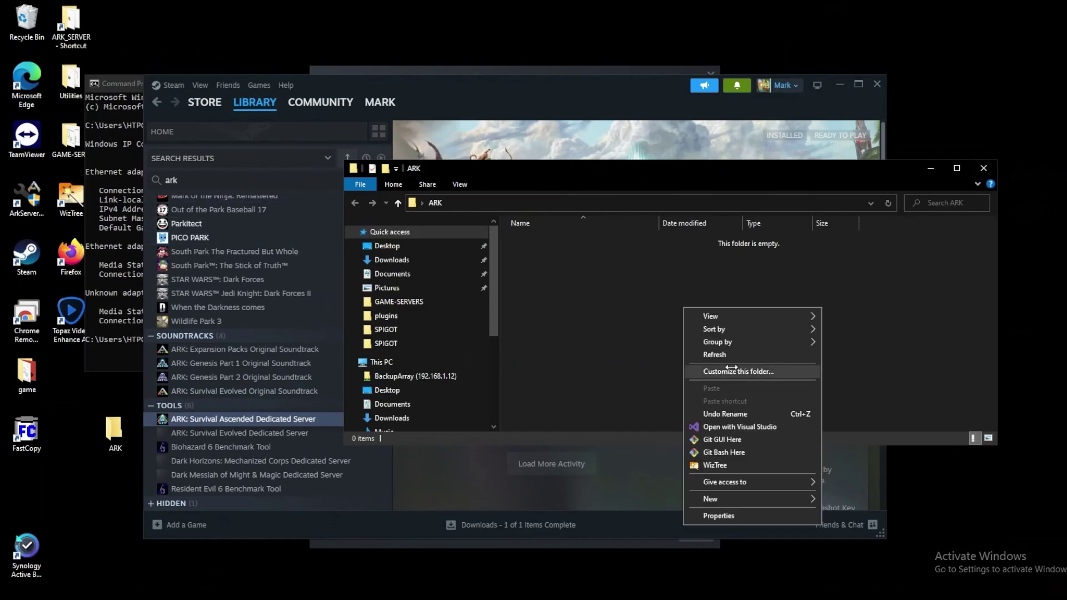
pyautogui.moveTo(723, 499)
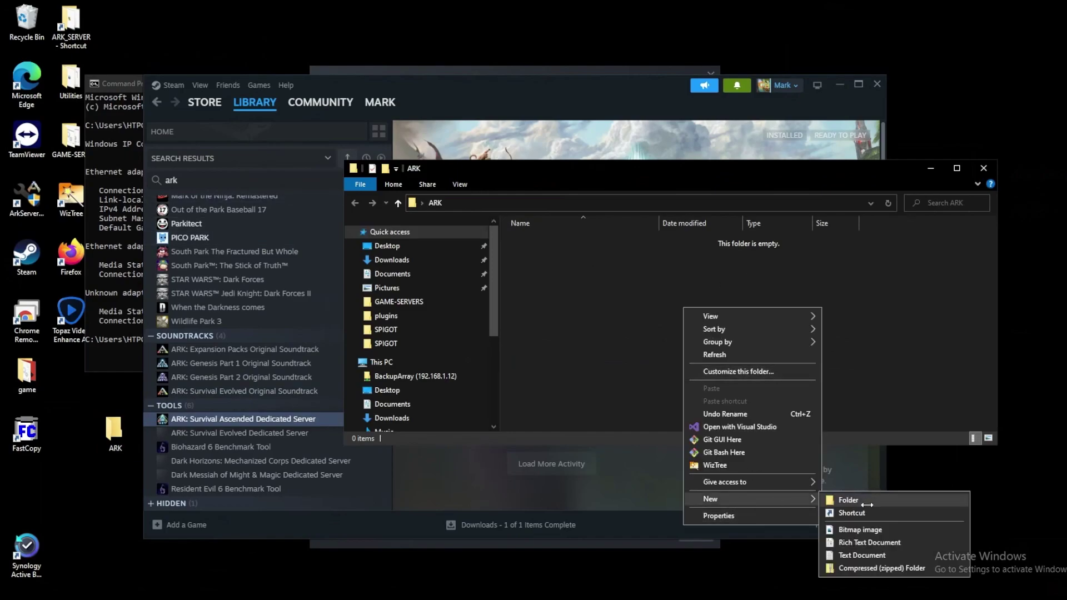
pyautogui.click(867, 555)
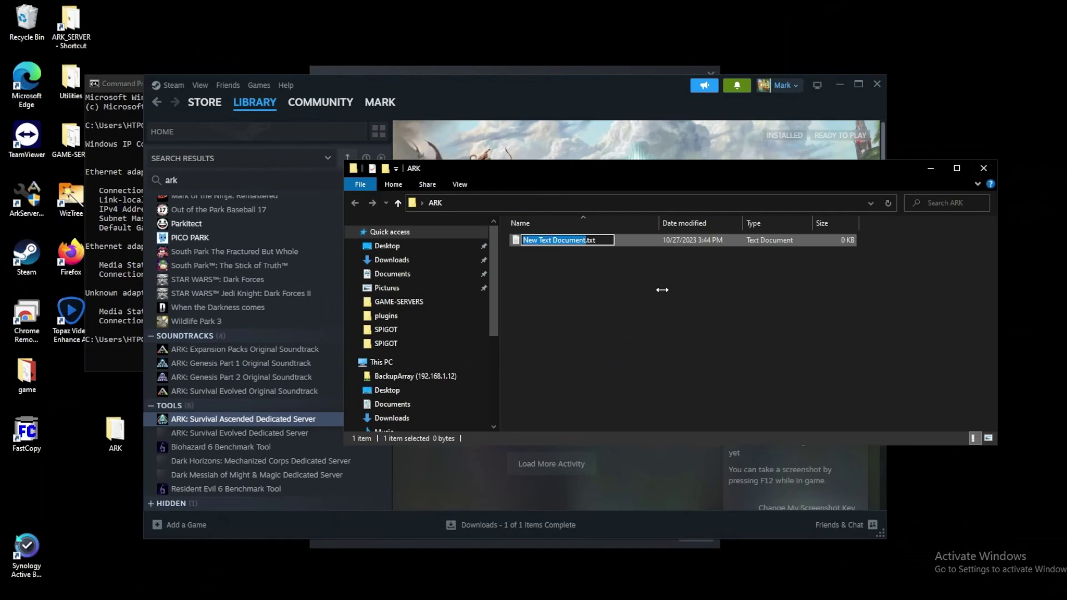
pyautogui.write('Start_AS')
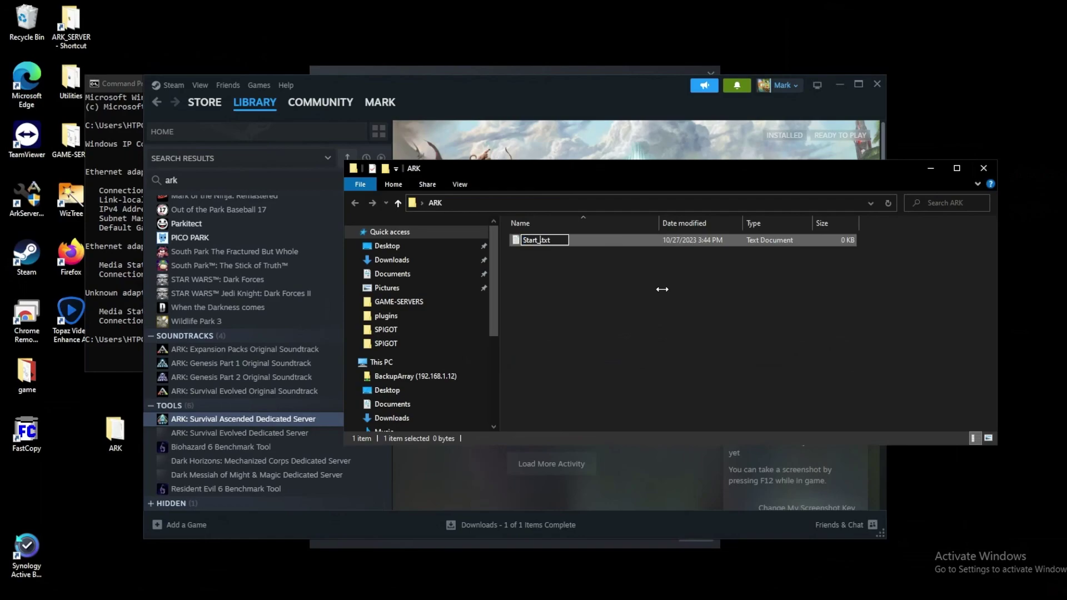
pyautogui.write('A')
pyautogui.press('Delete')
pyautogui.press('Delete')
pyautogui.press('Delete')
pyautogui.press('Delete')
pyautogui.write('.bat')
pyautogui.press('Return')
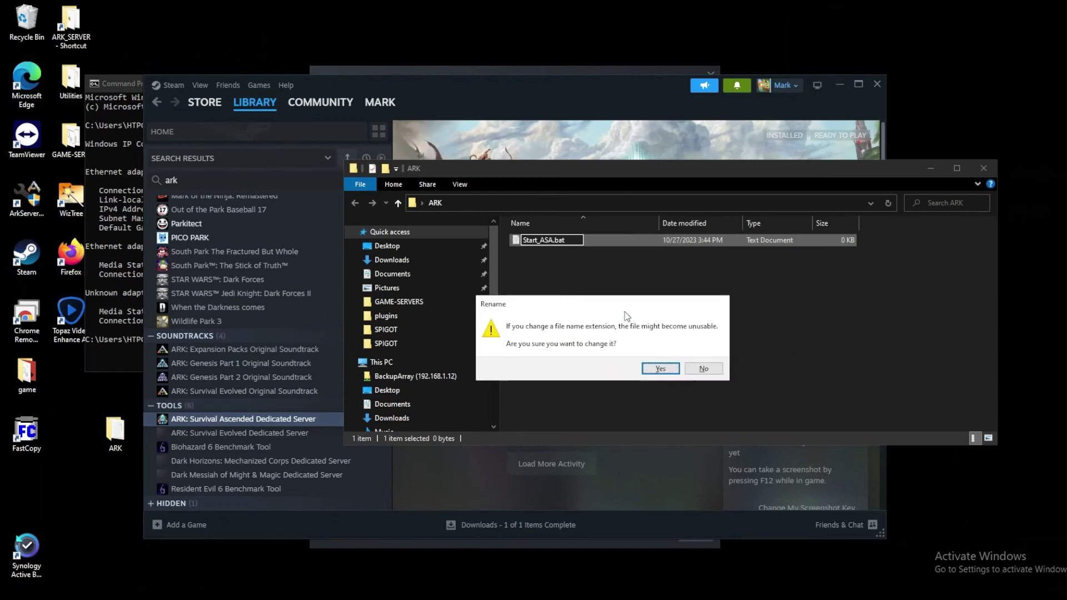
pyautogui.click(662, 369)
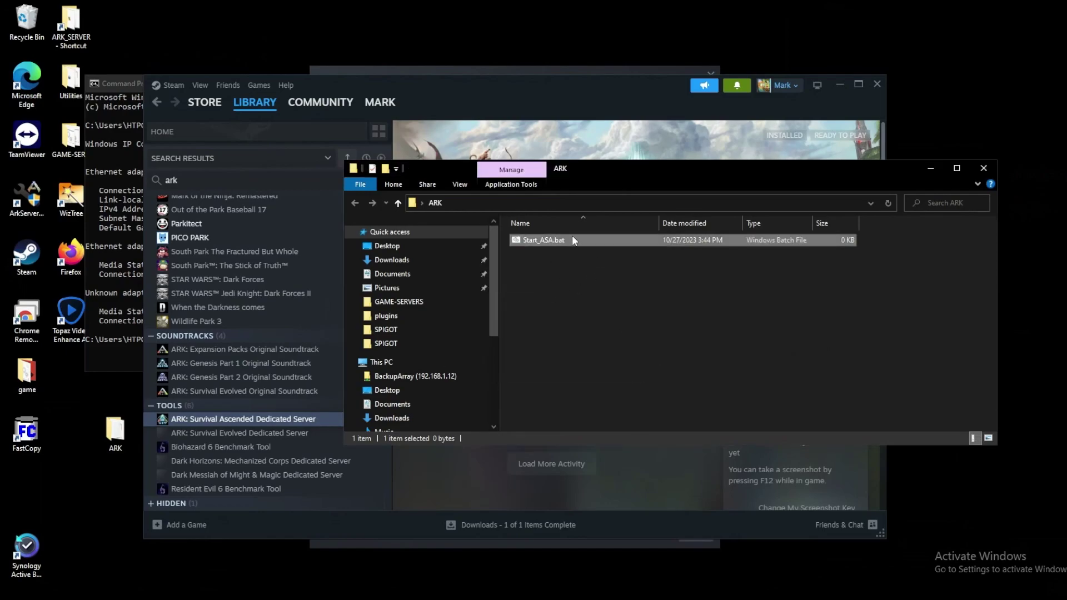
# - Hide file name extensions in the ARK folder view and show them again
pyautogui.click(452, 182)
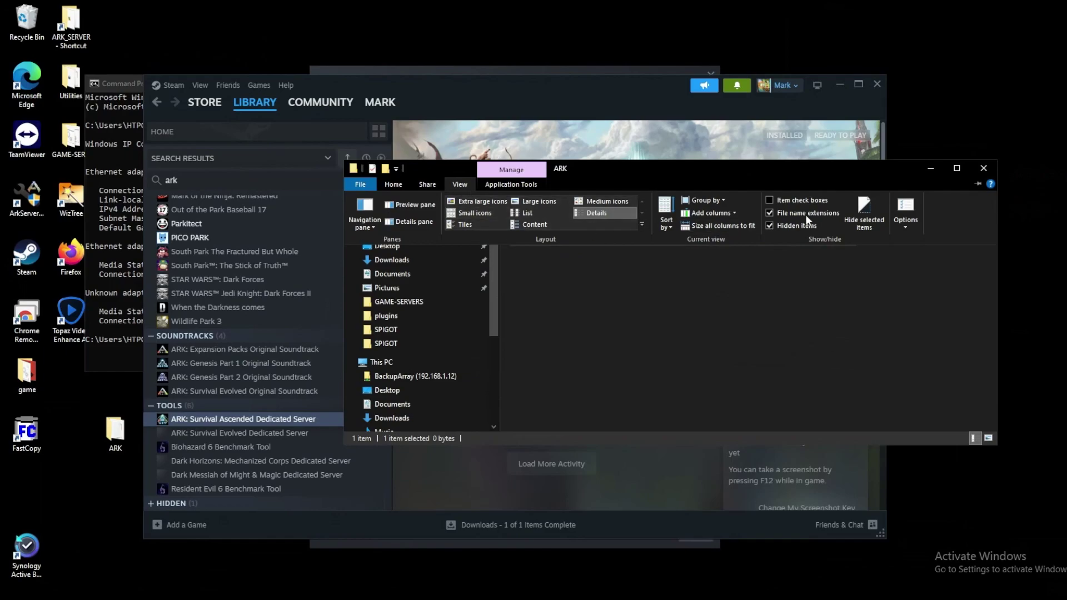
pyautogui.click(770, 212)
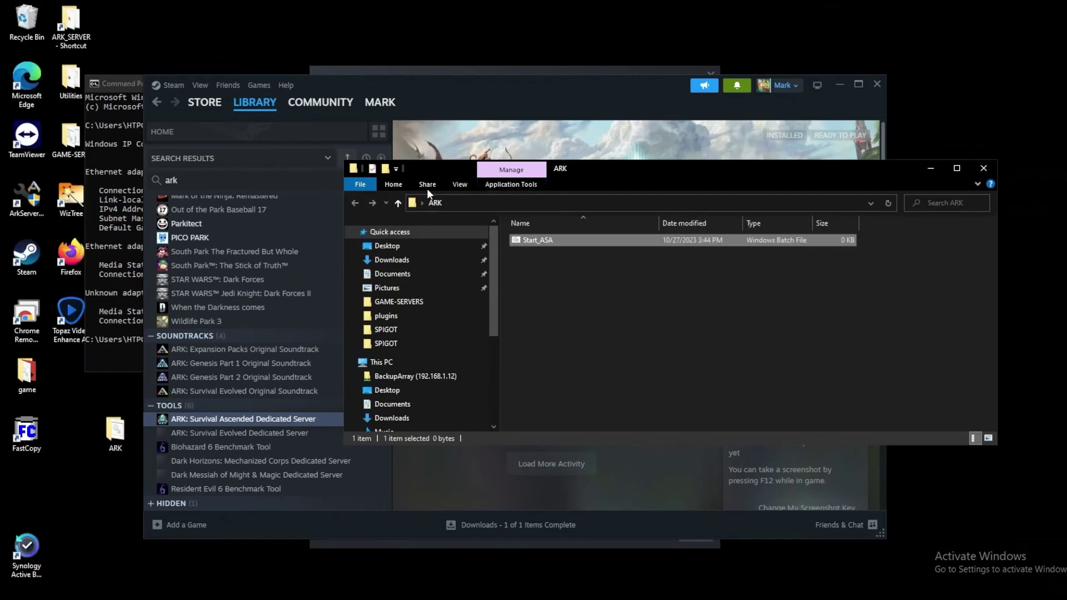
pyautogui.click(461, 186)
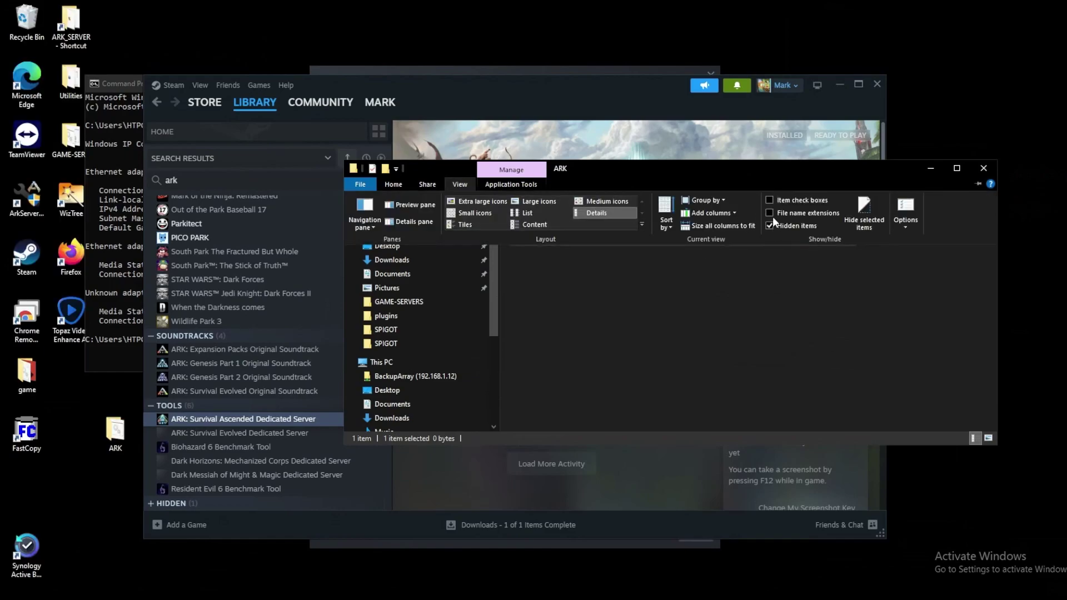
pyautogui.click(773, 214)
pyautogui.click(572, 300)
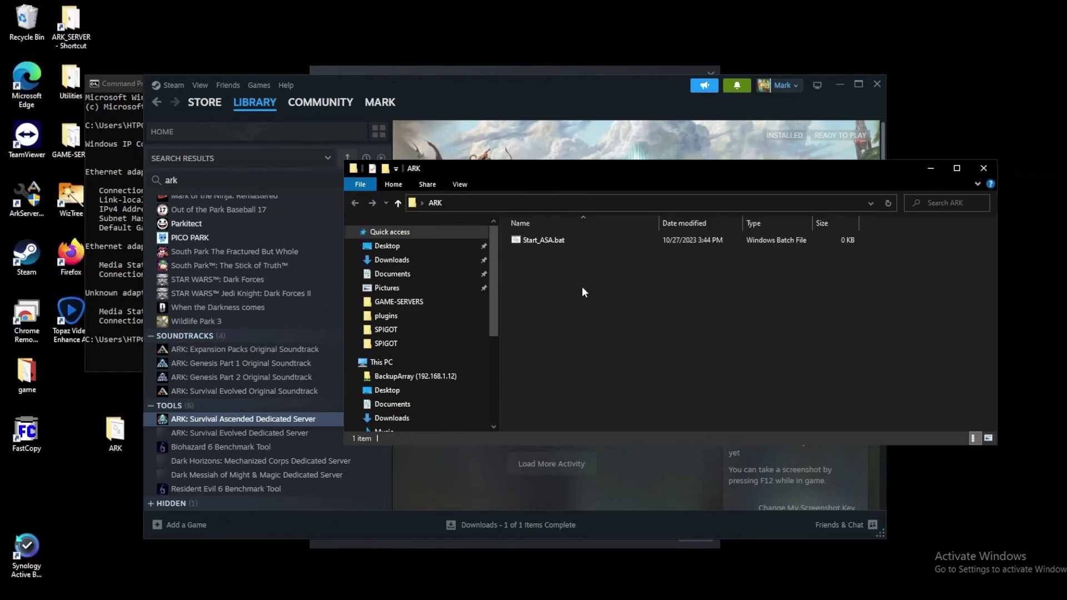
# - Open Start_ASA.bat in Notepad++ for editing and reposition the editor window
pyautogui.click(583, 242)
pyautogui.rightClick(584, 241)
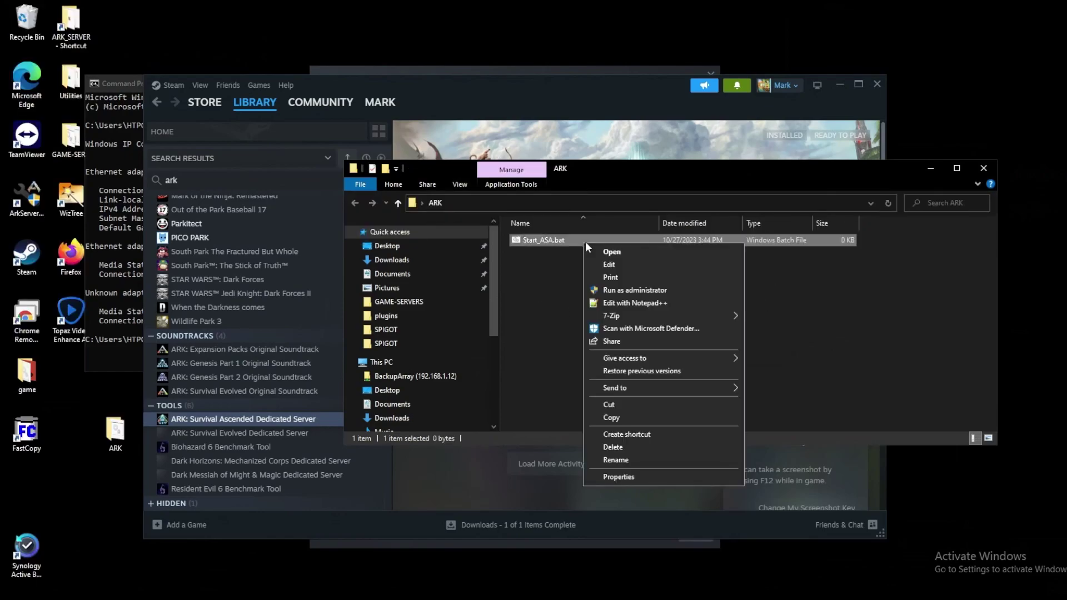
pyautogui.click(660, 303)
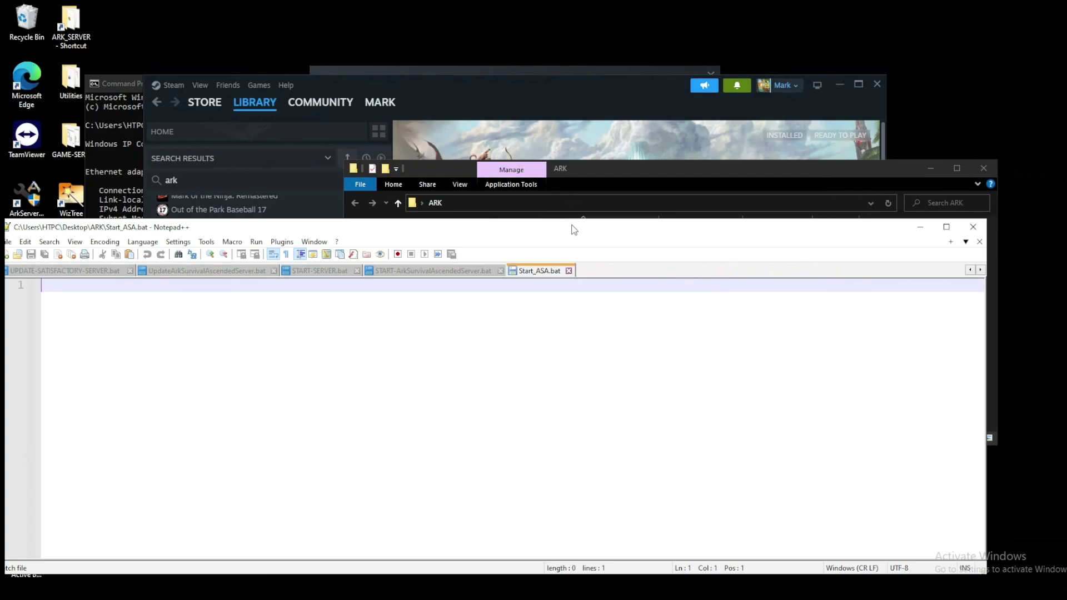
pyautogui.moveTo(574, 230); pyautogui.dragTo(660, 161)
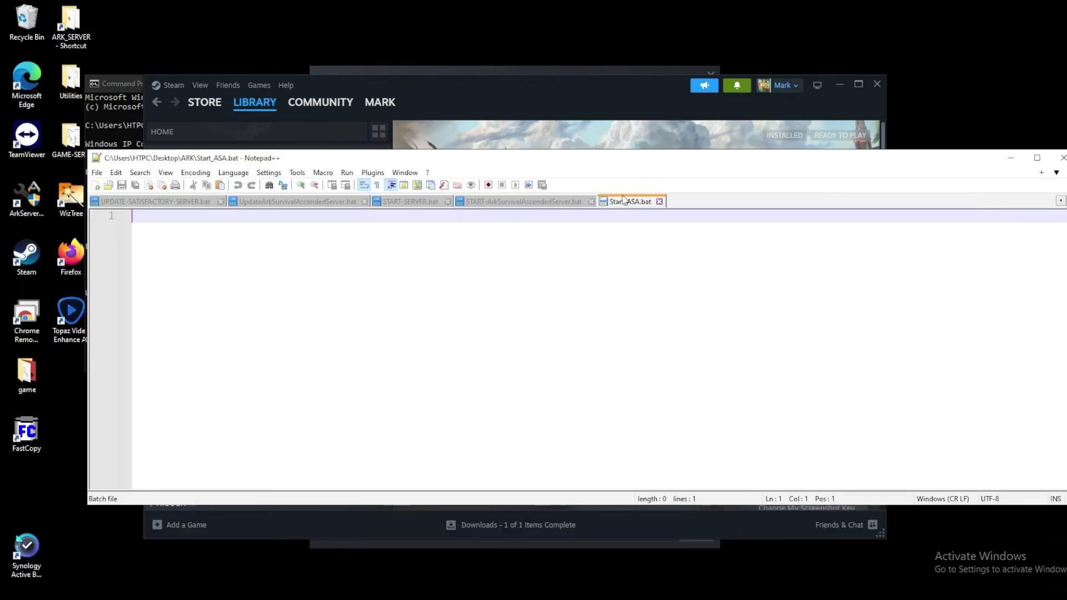
# - Copy the start and exit lines, including the server and admin password parameters, from START-ArkSurvivalAscendedServer.bat into Start_ASA.bat
pyautogui.click(537, 205)
pyautogui.moveTo(205, 282); pyautogui.dragTo(102, 207)
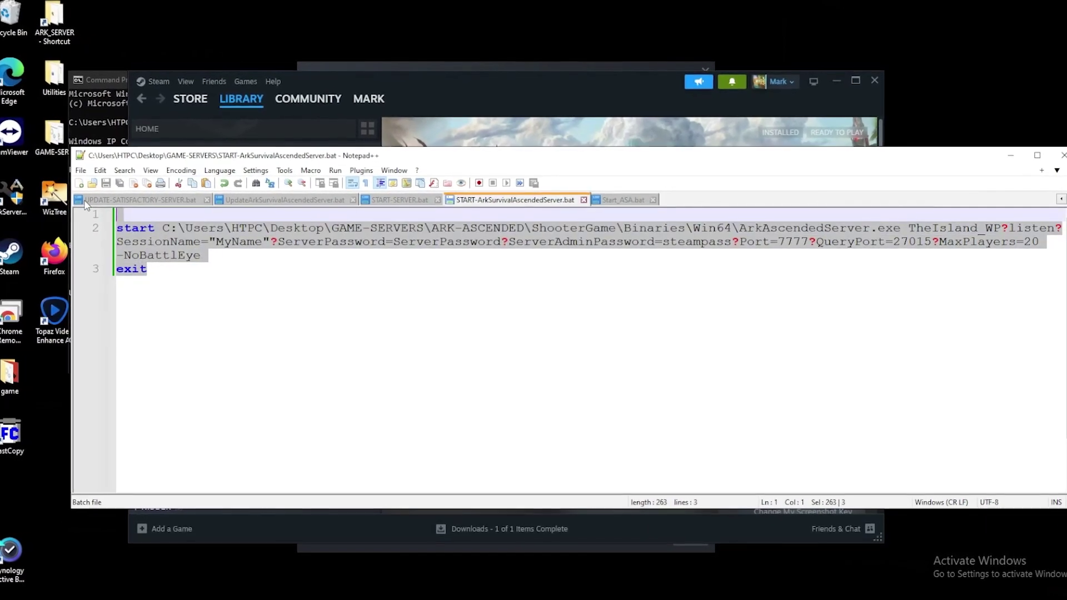
pyautogui.hotkey('shift', 'Down')
pyautogui.hotkey('ctrl', 'c')
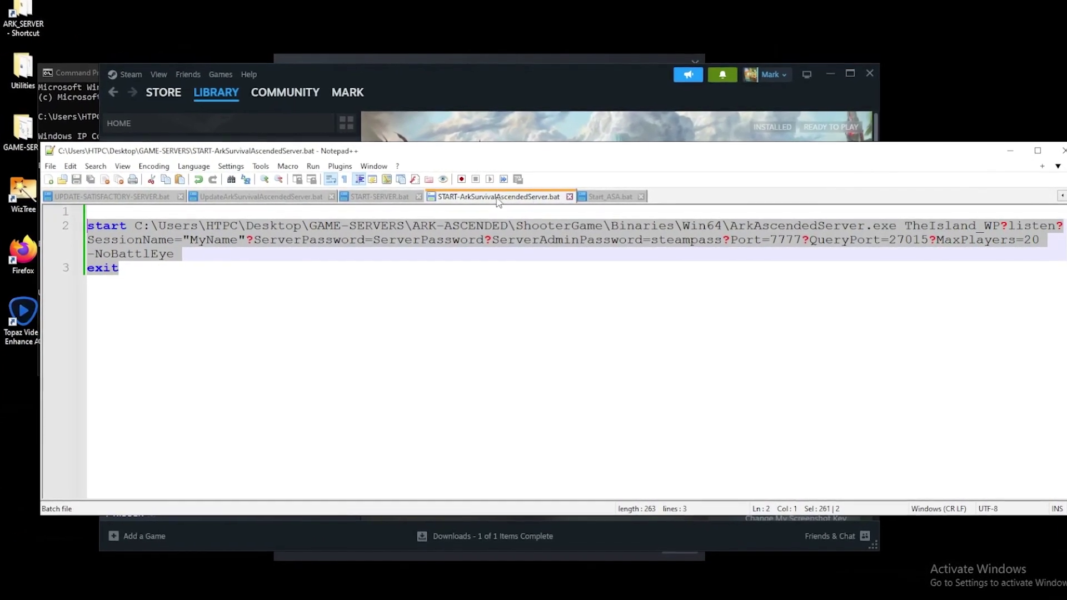
pyautogui.click(606, 197)
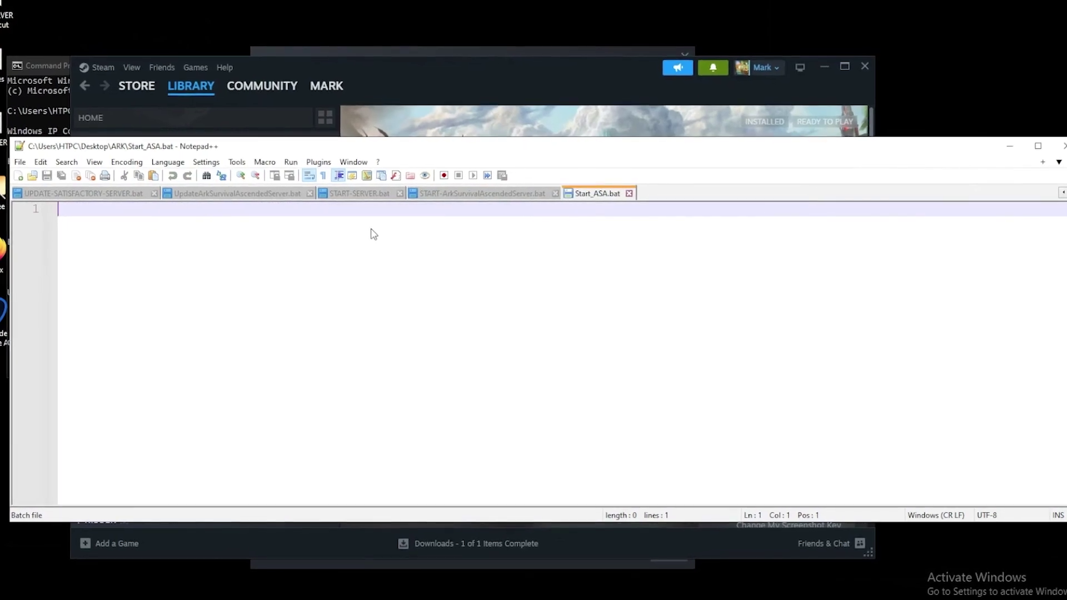
pyautogui.hotkey('ctrl', 'v')
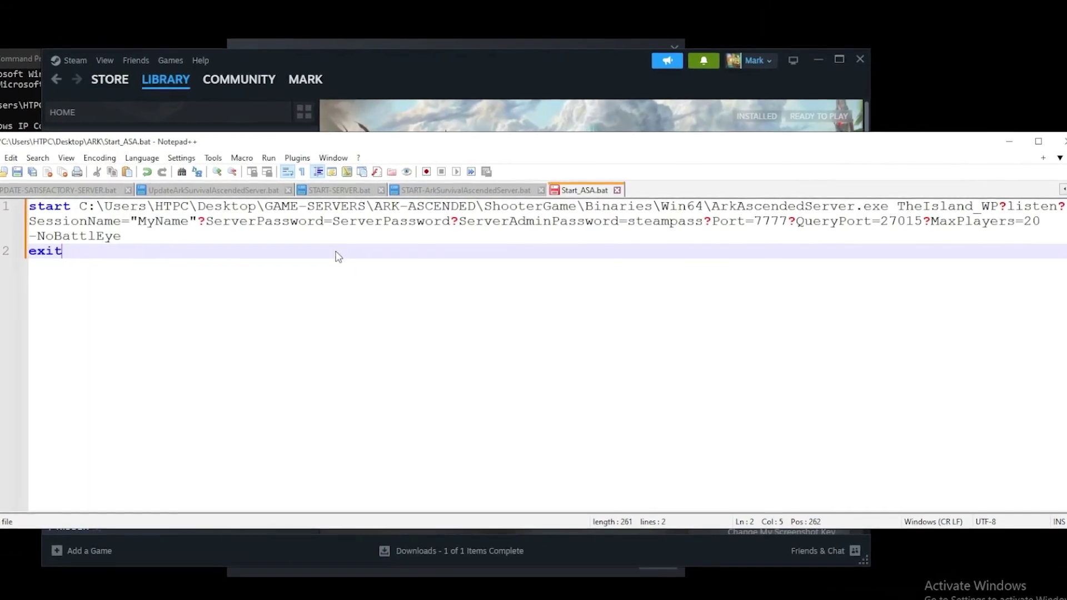
# - Check the ArkAscendedServer.exe path in the start command against the dedicated server's Win64 folder
pyautogui.click(116, 210)
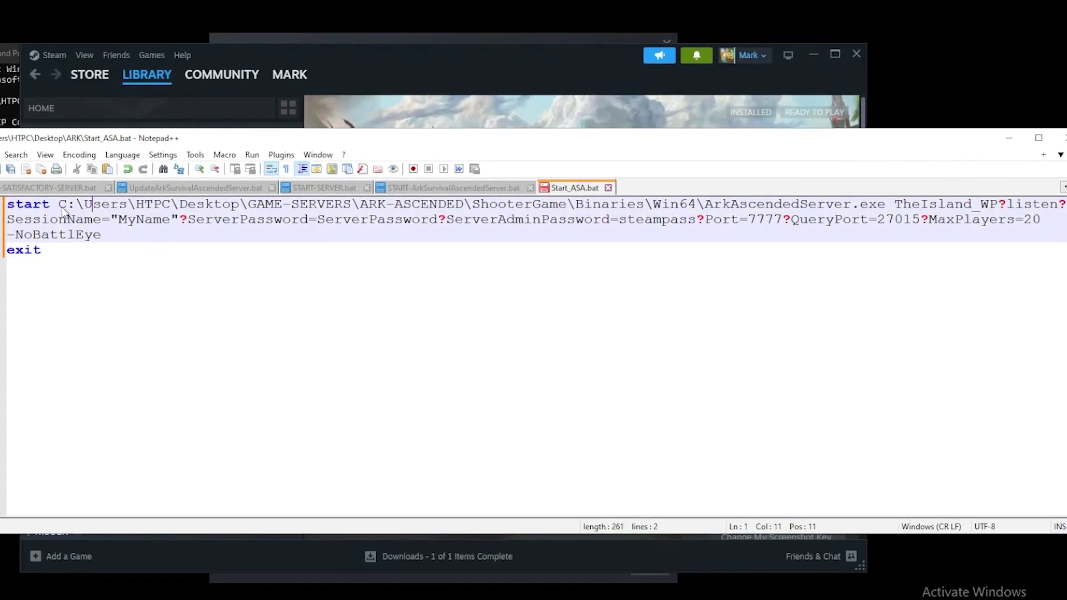
pyautogui.moveTo(58, 204); pyautogui.dragTo(900, 204)
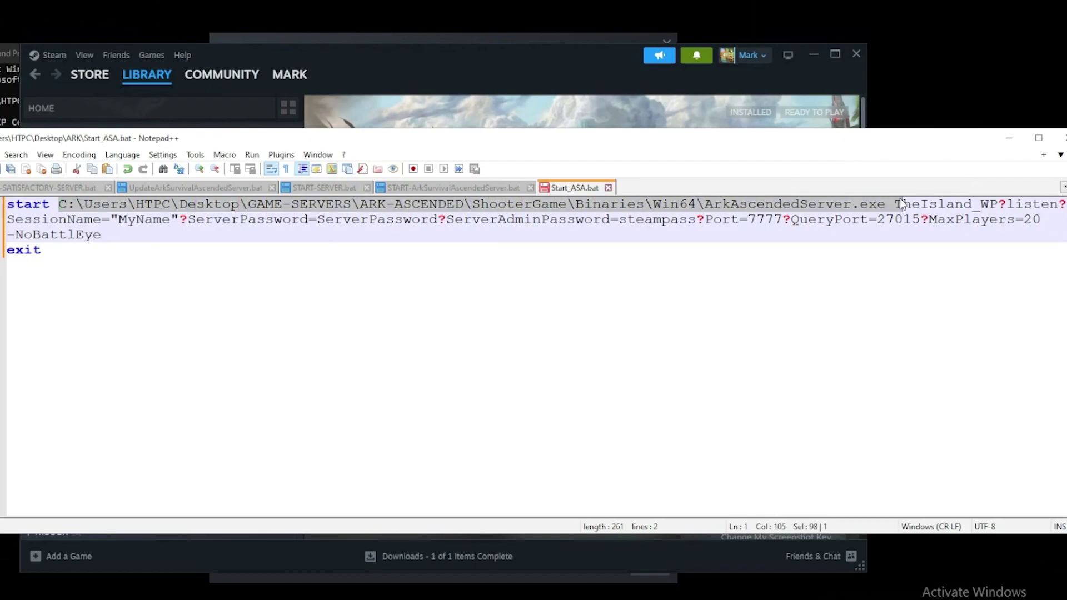
pyautogui.doubleClick(729, 206)
pyautogui.click(660, 220)
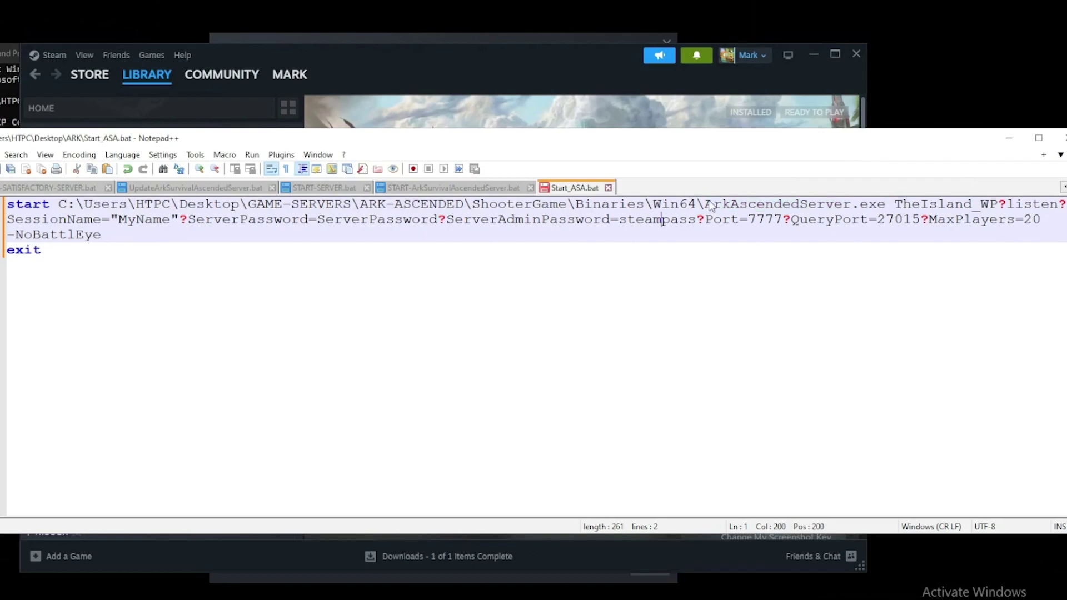
pyautogui.moveTo(704, 206); pyautogui.dragTo(58, 204)
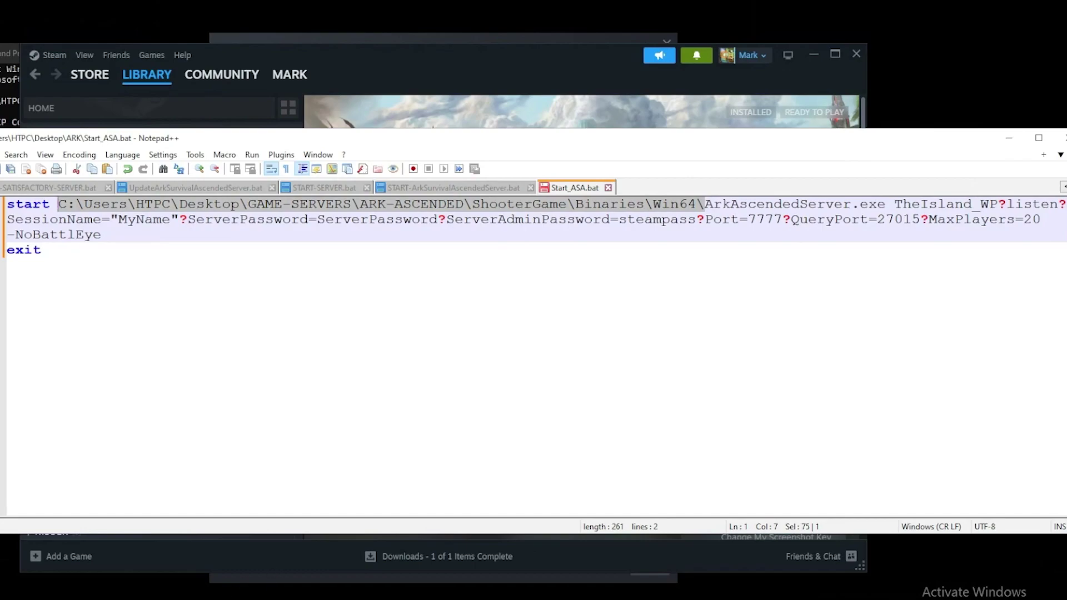
pyautogui.click(259, 590)
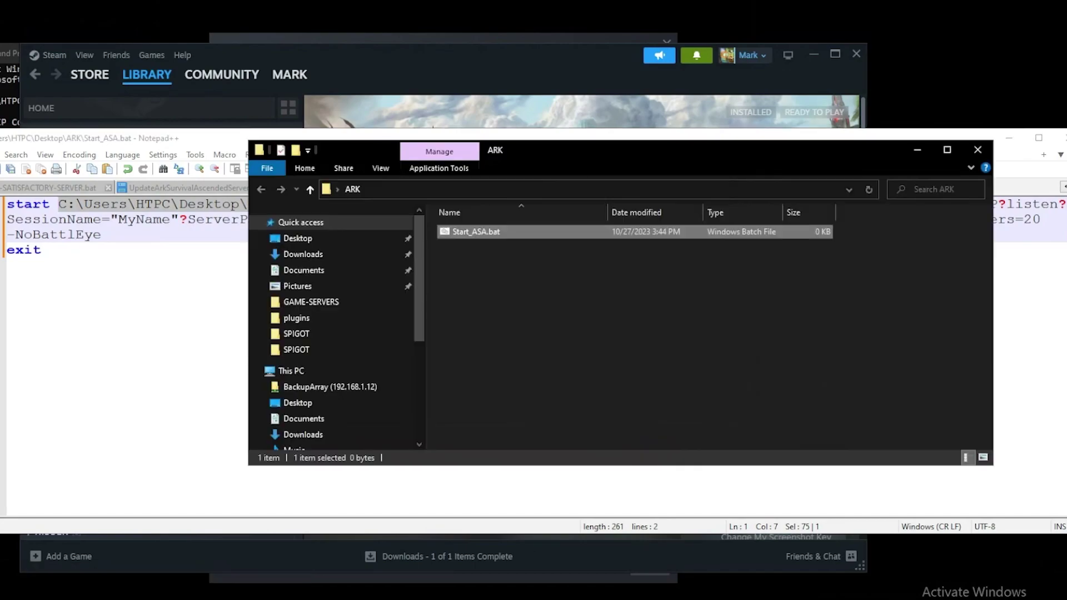
pyautogui.click(918, 150)
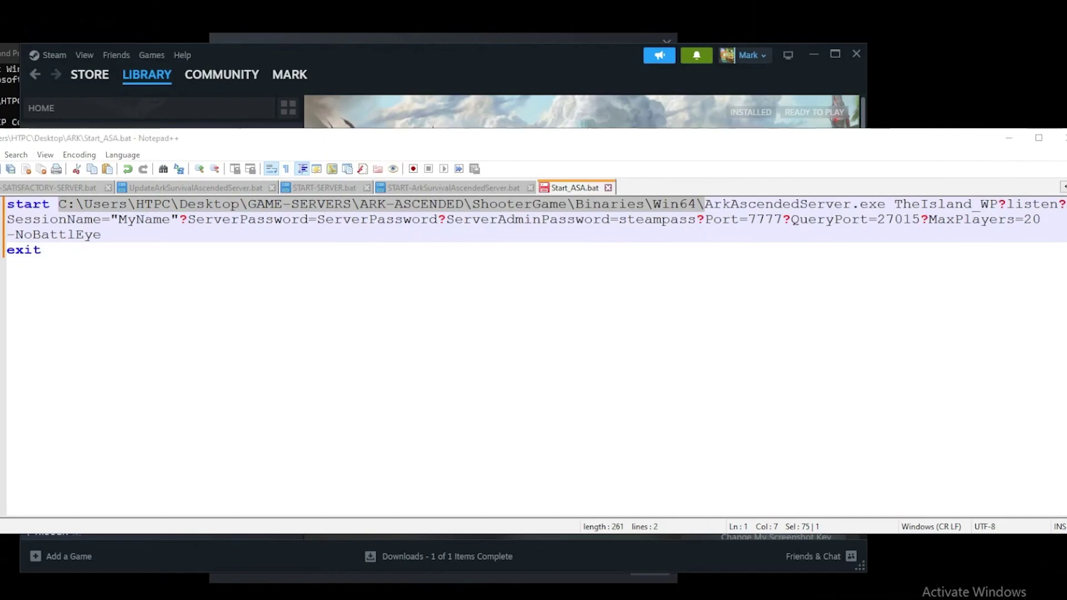
pyautogui.moveTo(172, 597)
pyautogui.click(100, 587)
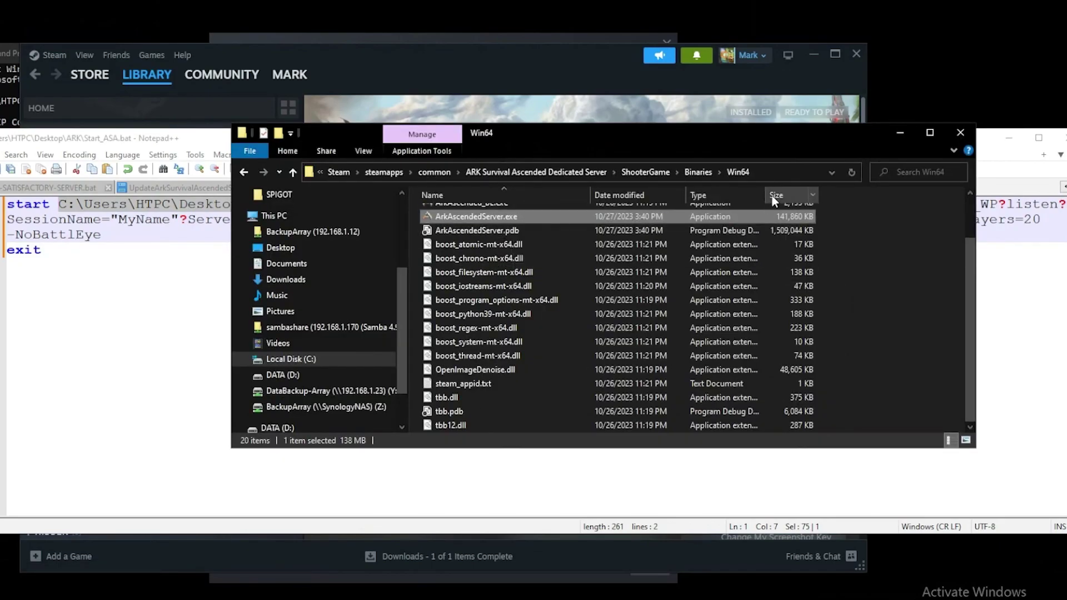
pyautogui.click(903, 131)
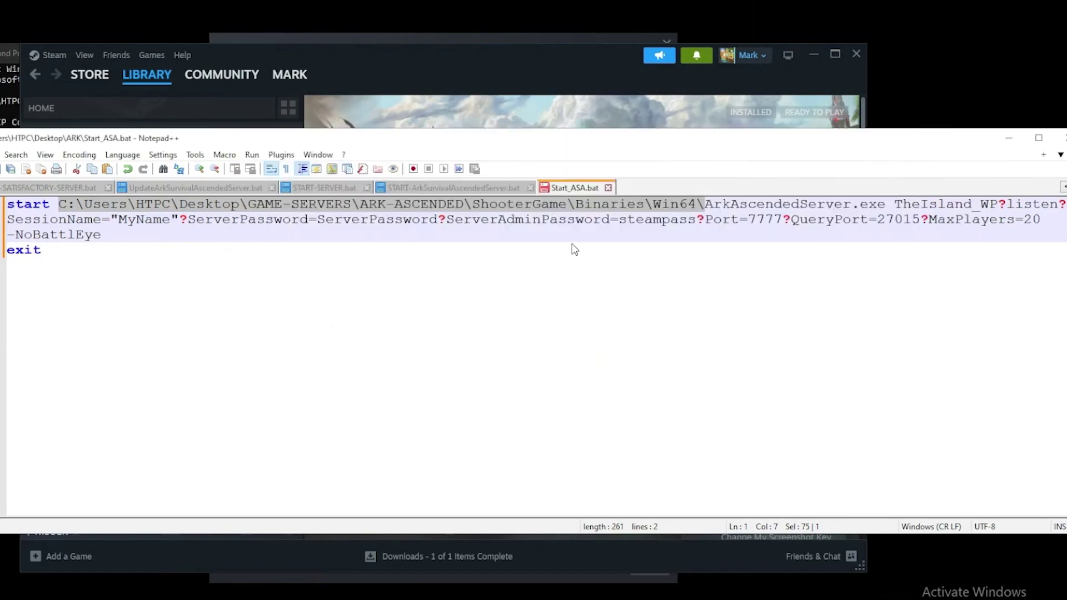
# - Check the map and session name in the start command, and remove the ServerPassword parameter
pyautogui.doubleClick(943, 205)
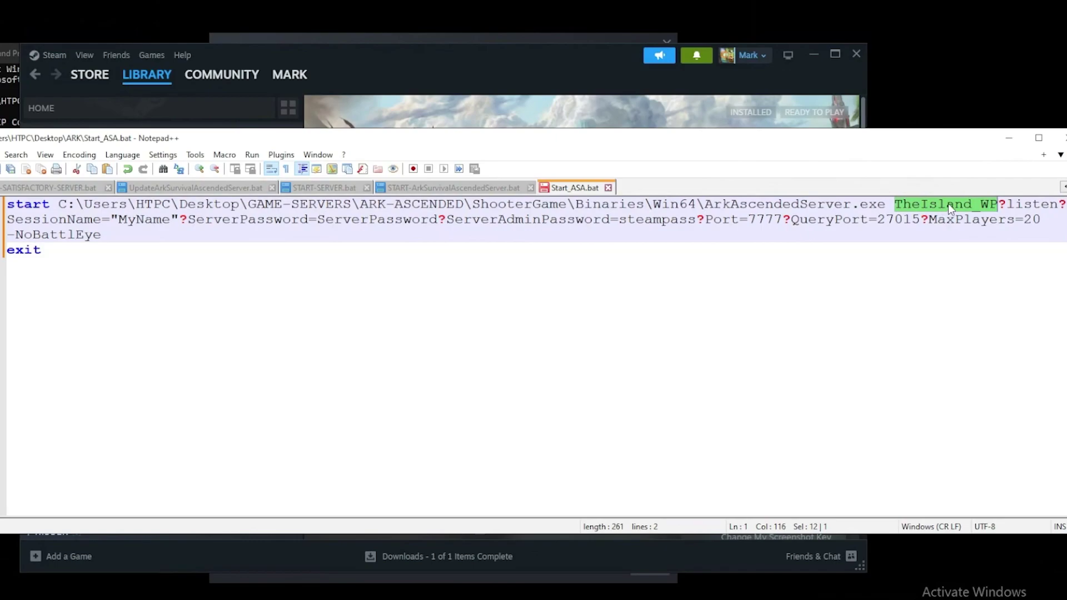
pyautogui.doubleClick(142, 219)
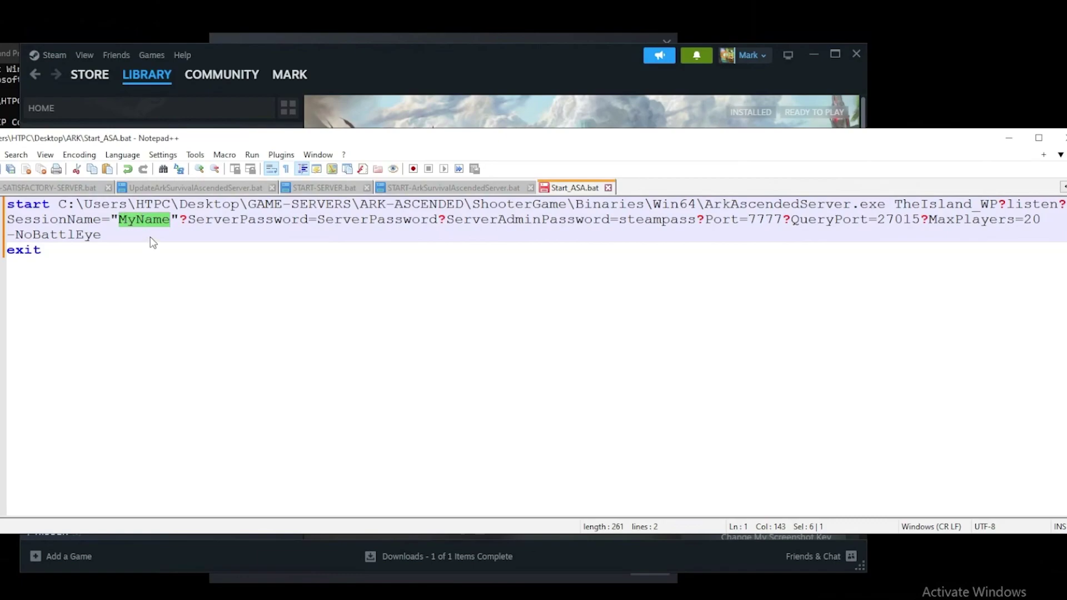
pyautogui.doubleClick(365, 221)
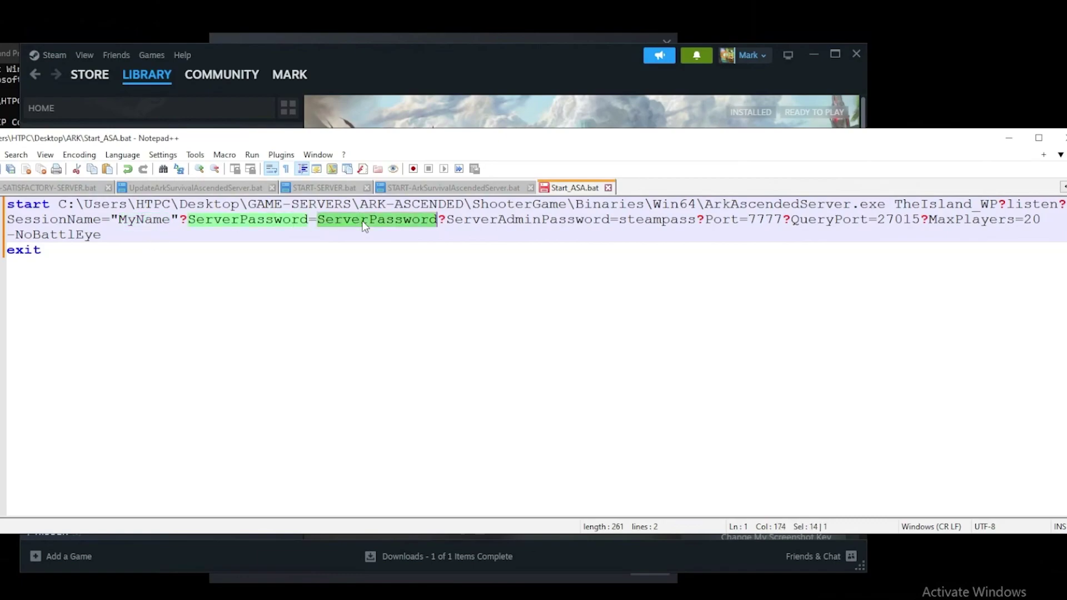
pyautogui.moveTo(189, 220); pyautogui.dragTo(419, 221)
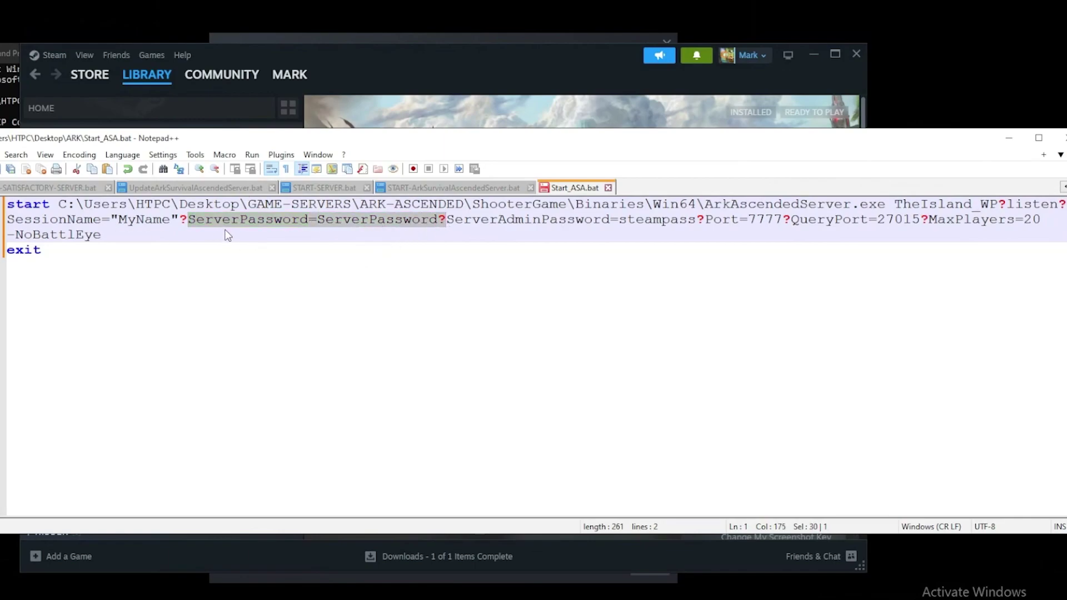
pyautogui.press('Delete')
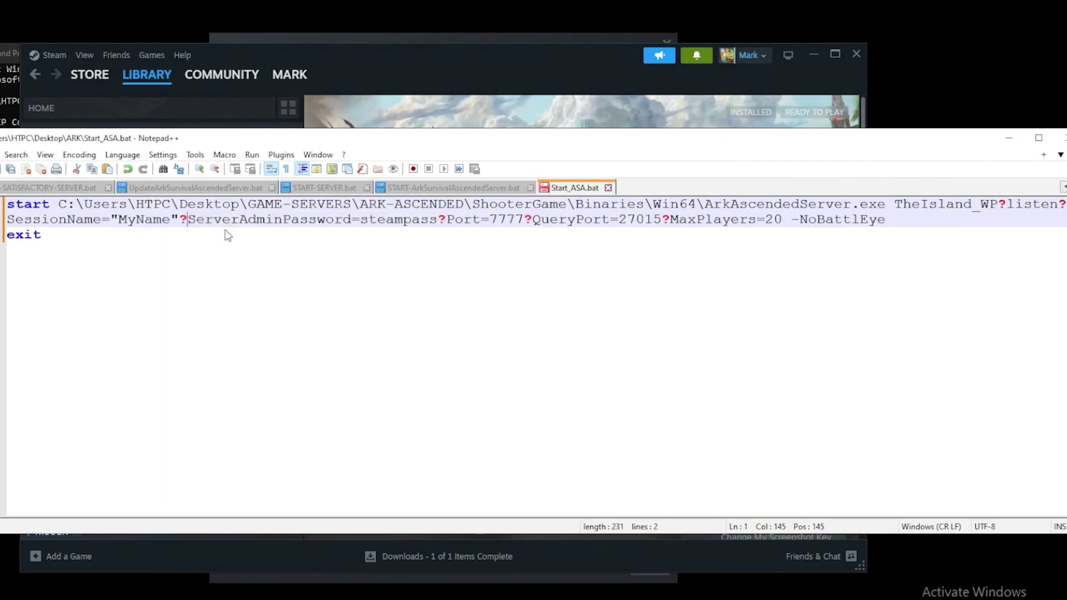
# - Remove the ServerAdminPassword parameter, including its leading question mark, from the start command
pyautogui.click(231, 221)
pyautogui.doubleClick(414, 225)
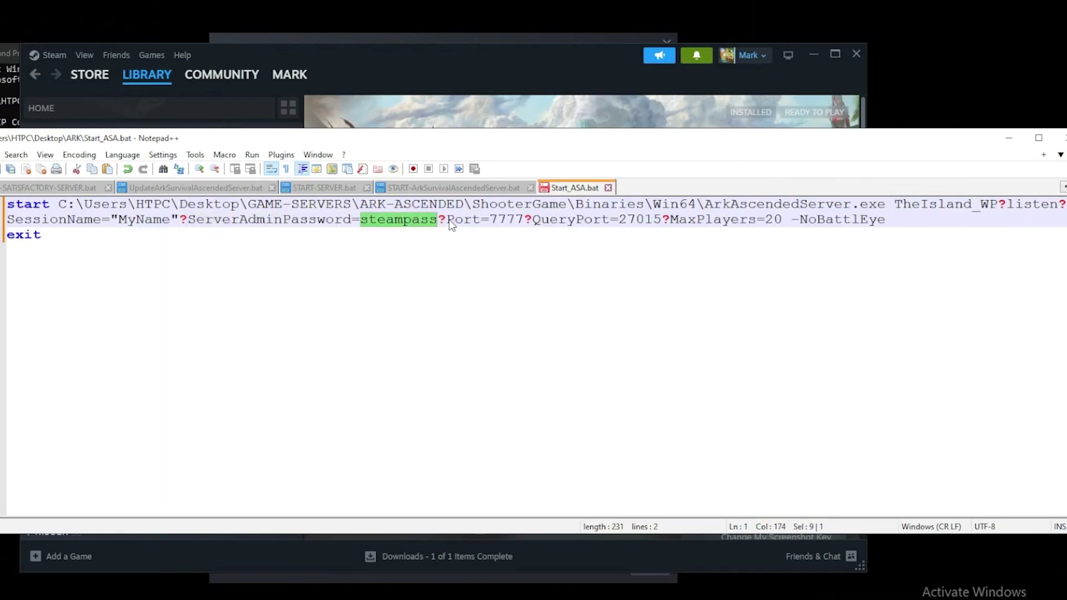
pyautogui.doubleClick(290, 221)
pyautogui.click(423, 221)
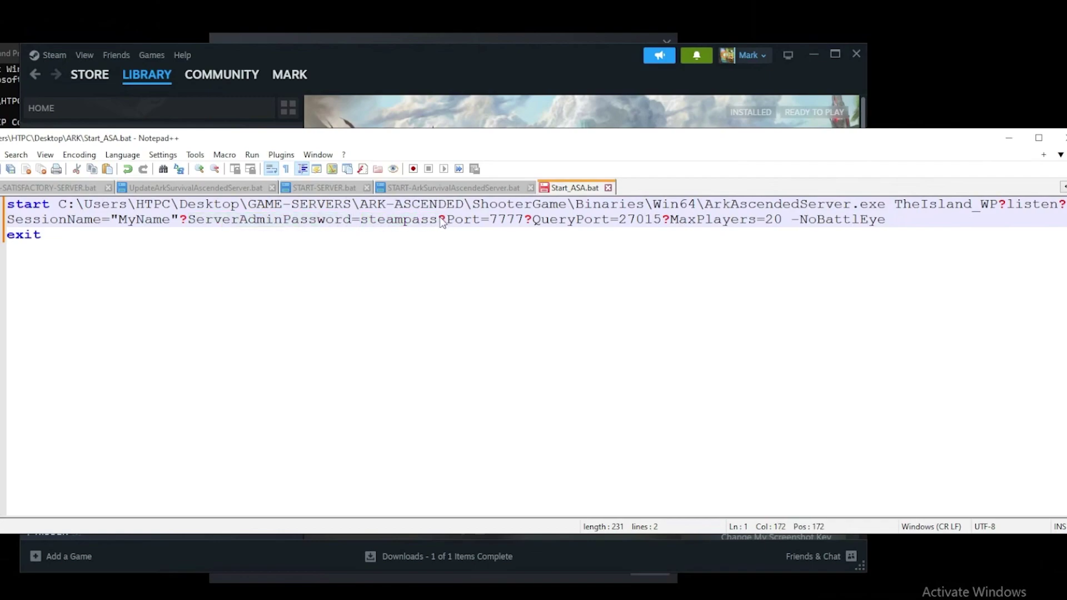
pyautogui.moveTo(442, 222); pyautogui.dragTo(180, 221)
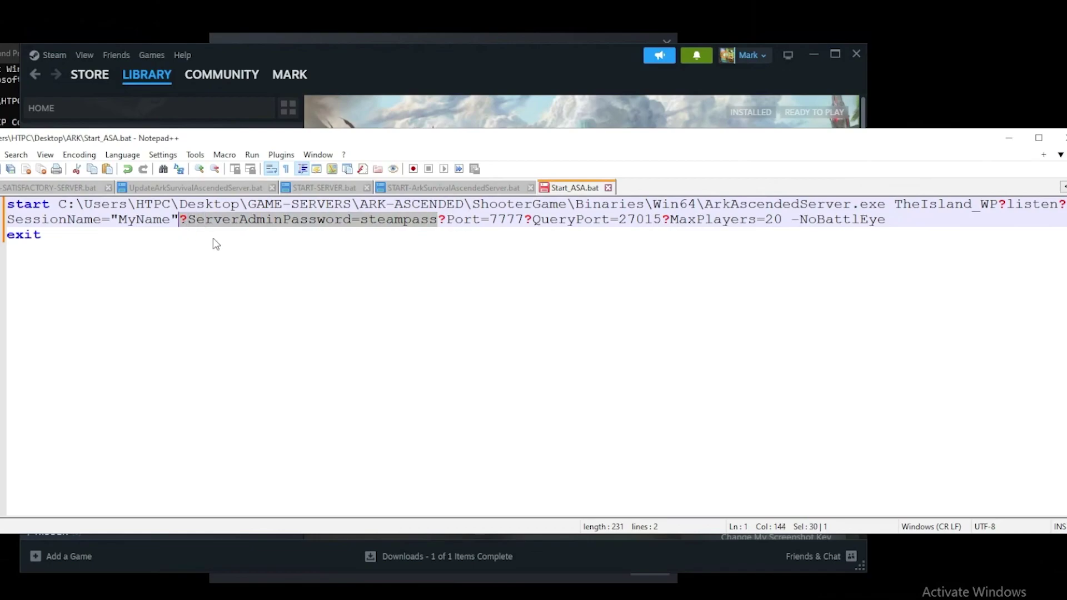
pyautogui.press('Delete')
# - Review the Port, QueryPort, MaxPlayers and NoBattlEye parameters in the start command
pyautogui.doubleClick(250, 221)
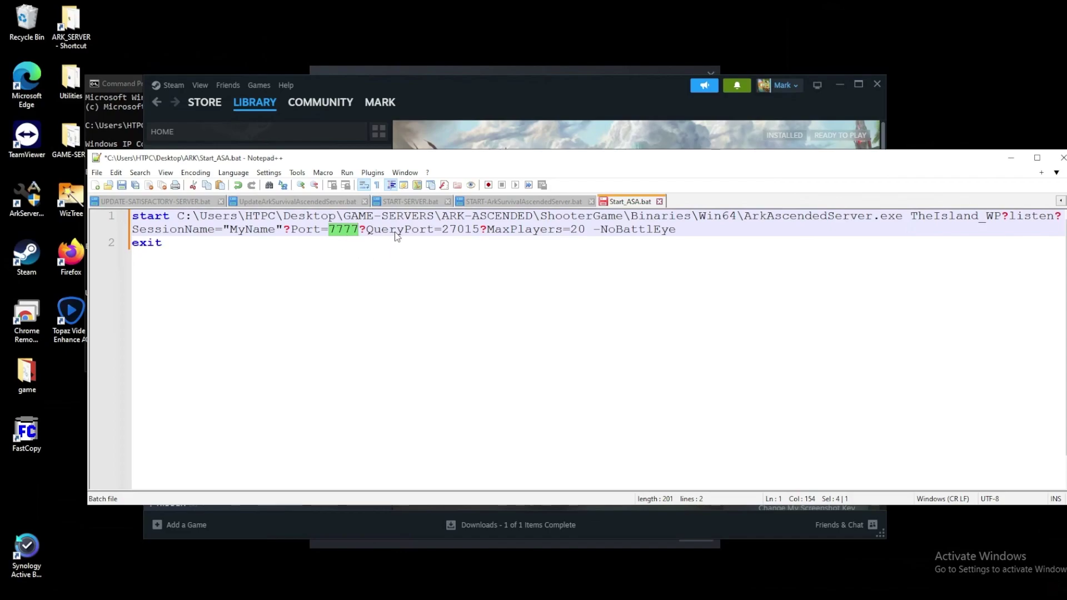
pyautogui.click(395, 232)
pyautogui.doubleClick(476, 234)
pyautogui.click(332, 233)
pyautogui.doubleClick(331, 232)
pyautogui.doubleClick(461, 229)
pyautogui.click(352, 230)
pyautogui.doubleClick(352, 230)
pyautogui.doubleClick(578, 232)
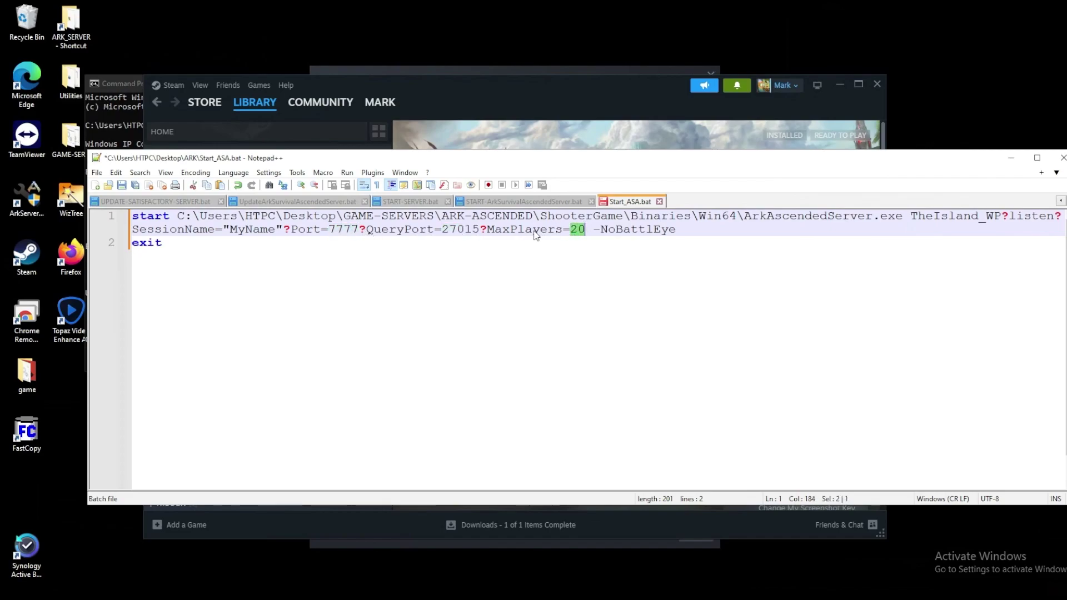
pyautogui.click(524, 236)
pyautogui.doubleClick(578, 230)
pyautogui.click(550, 235)
pyautogui.doubleClick(579, 232)
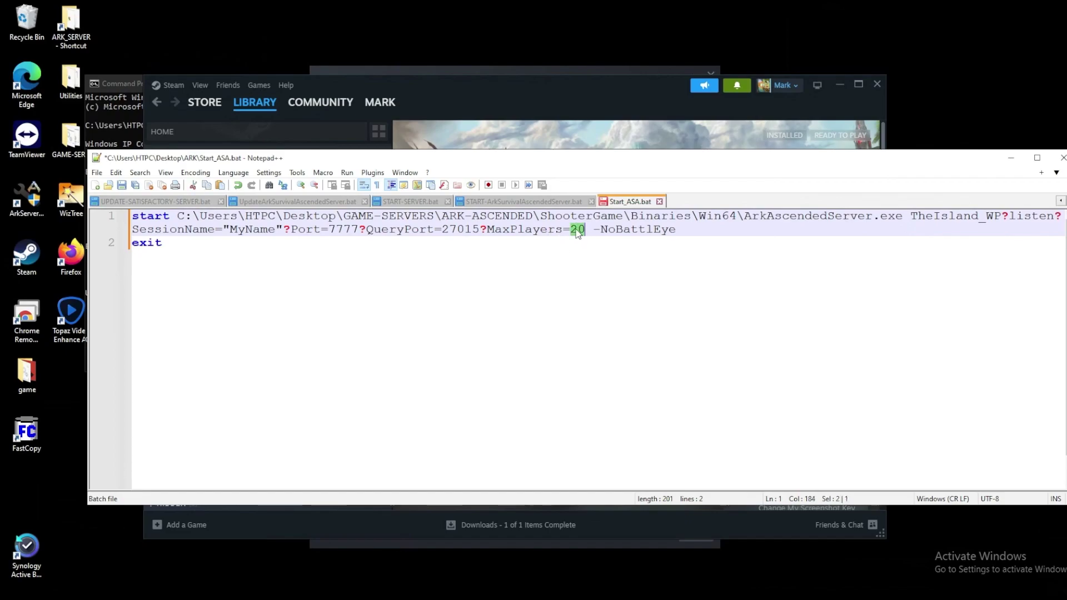
pyautogui.doubleClick(645, 232)
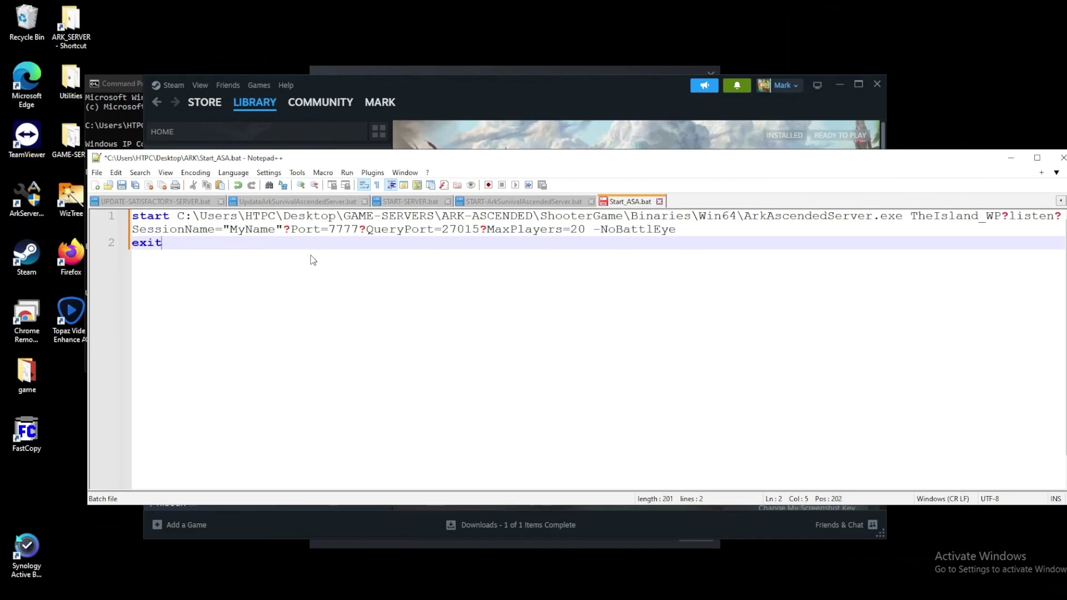
# - Save Start_ASA.bat and recheck its session name and server executable path
pyautogui.hotkey('ctrl', 's')
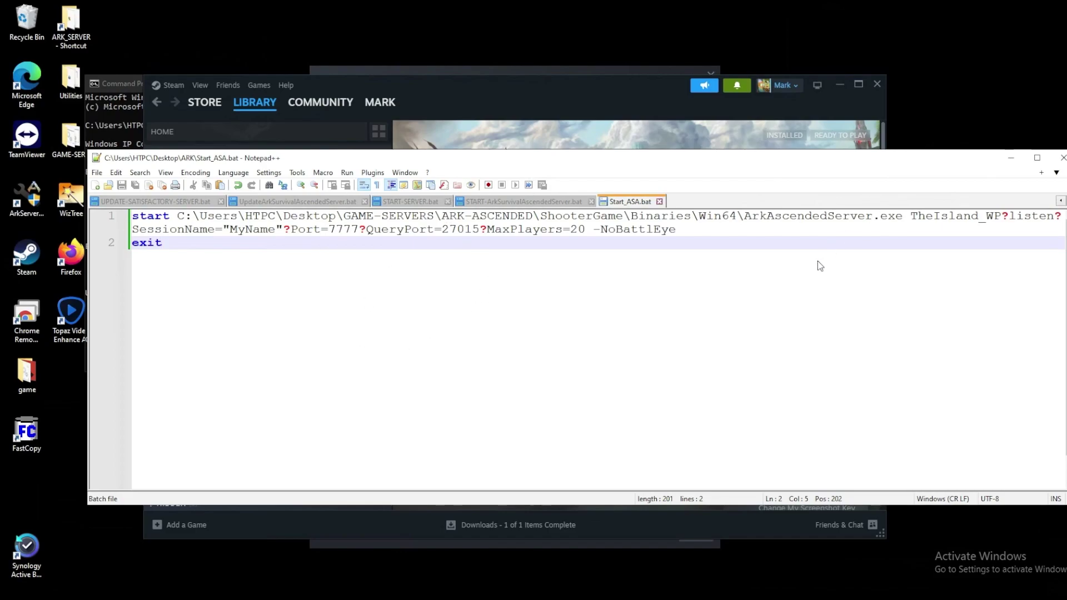
pyautogui.click(253, 230)
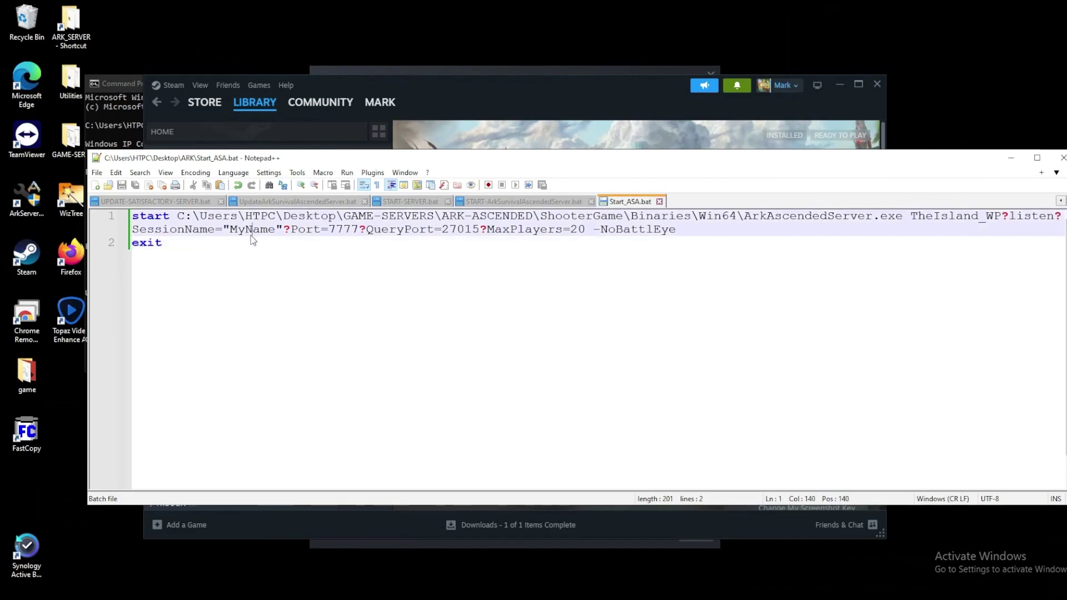
pyautogui.doubleClick(252, 230)
pyautogui.click(528, 222)
pyautogui.moveTo(178, 216); pyautogui.dragTo(781, 224)
pyautogui.click(782, 246)
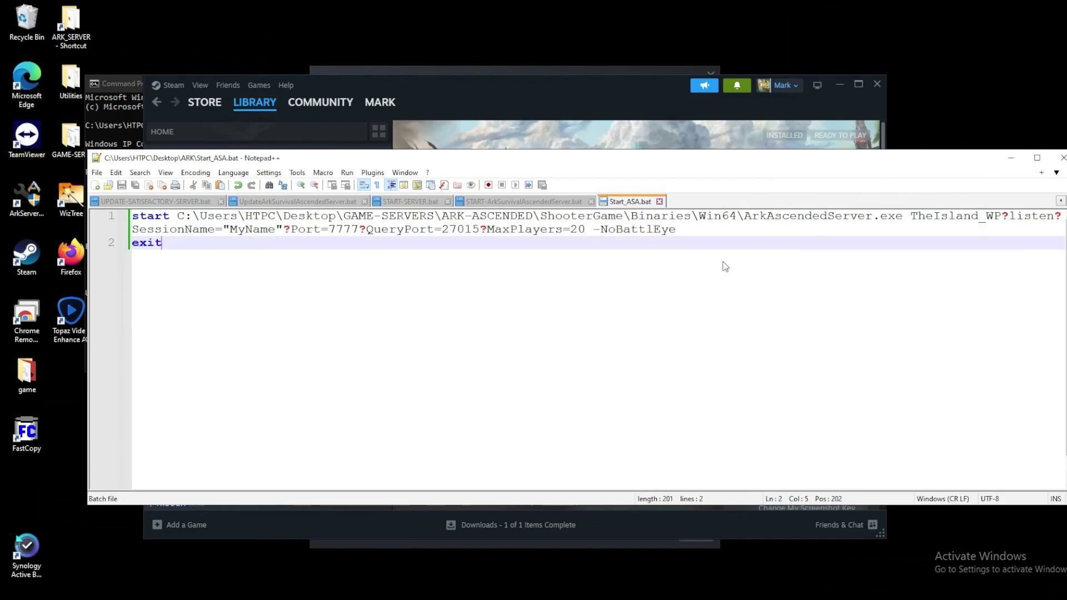
# - Clear the Steam window out of the way and run Start_ASA.bat from the ARK folder
pyautogui.moveTo(515, 157); pyautogui.dragTo(552, 35)
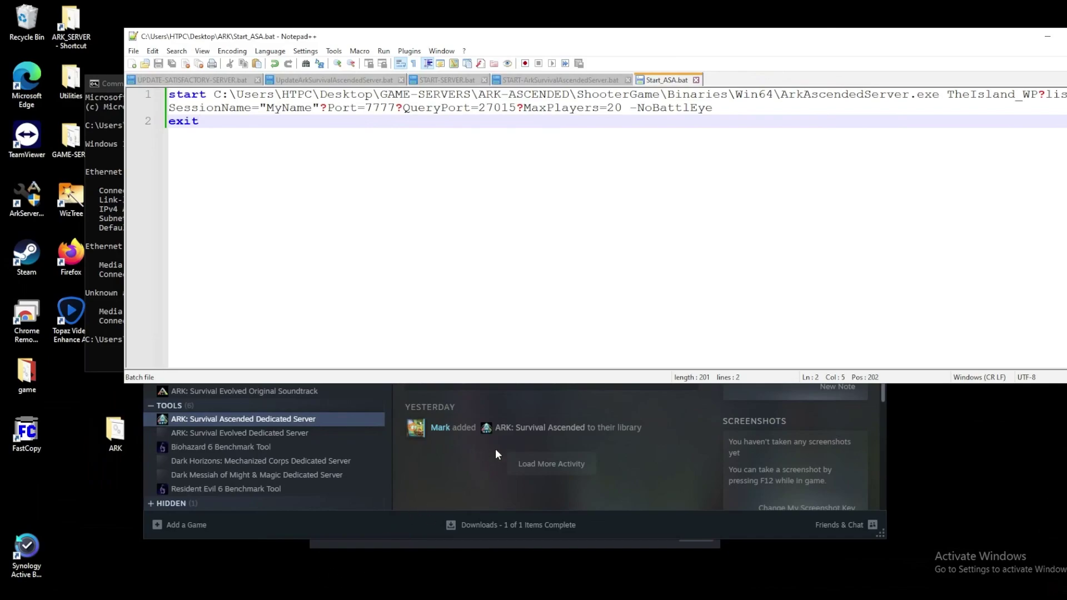
pyautogui.click(469, 468)
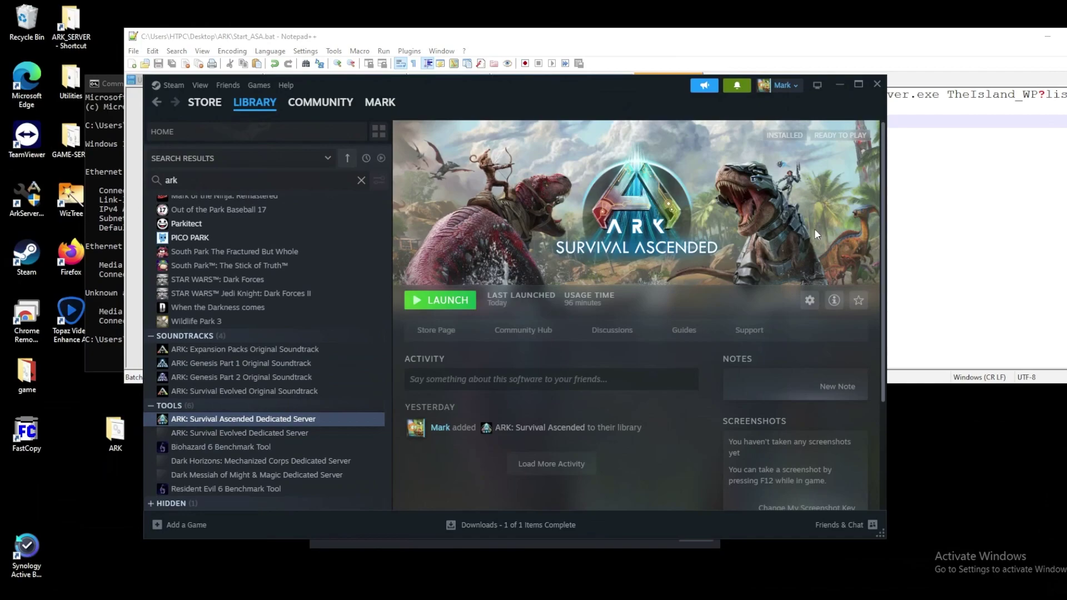
pyautogui.click(839, 84)
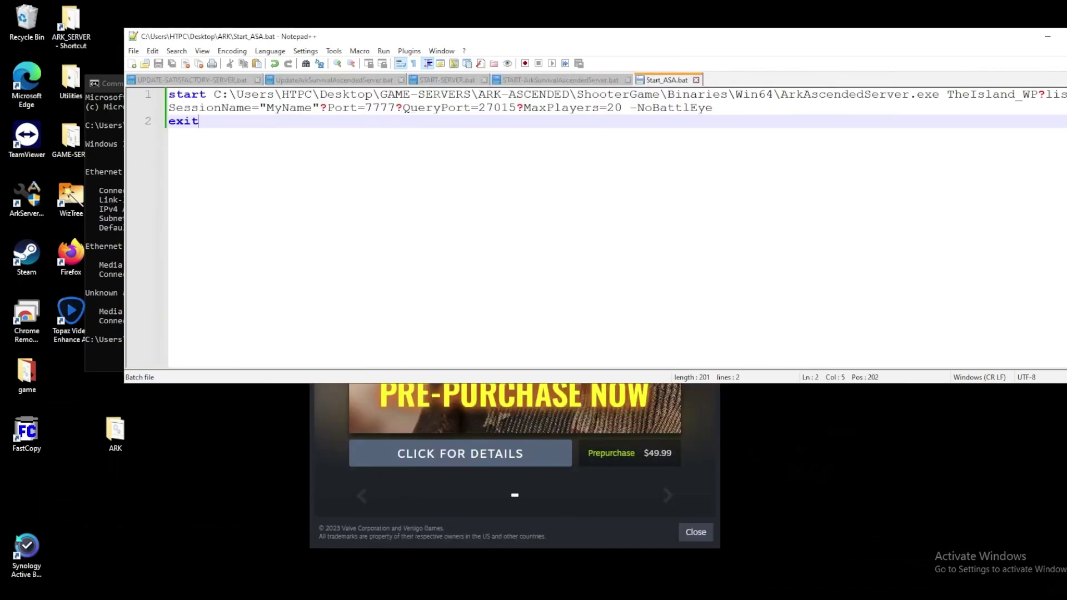
pyautogui.click(277, 595)
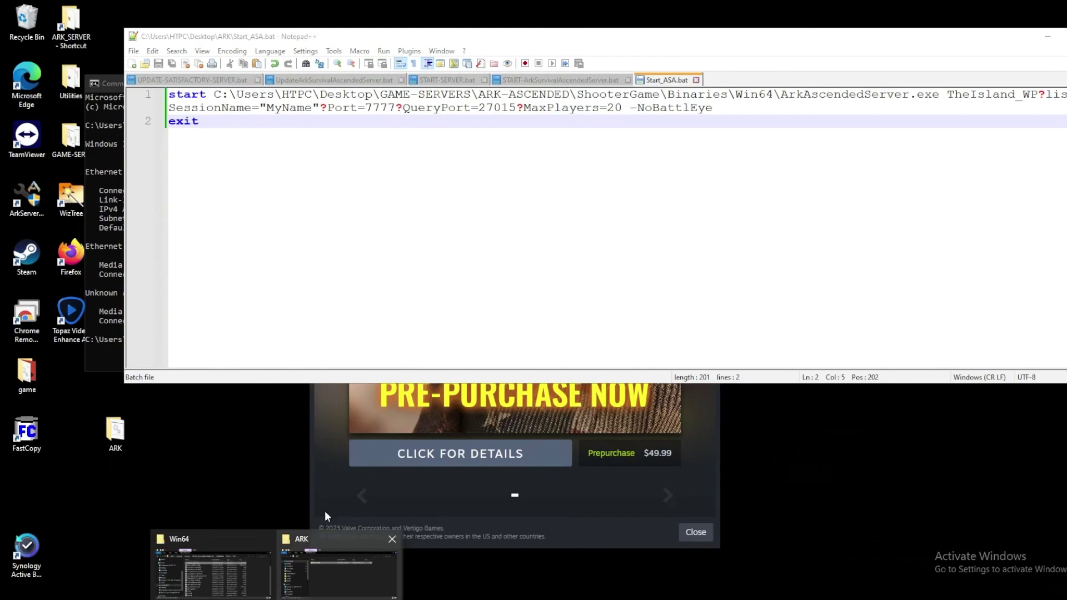
pyautogui.click(341, 566)
pyautogui.click(655, 331)
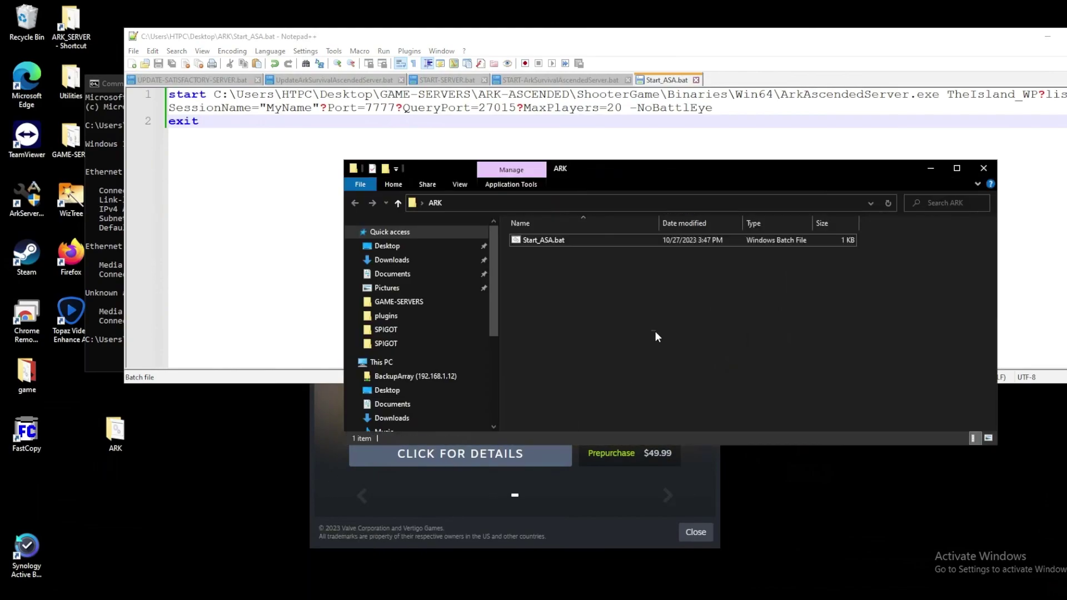
pyautogui.doubleClick(602, 244)
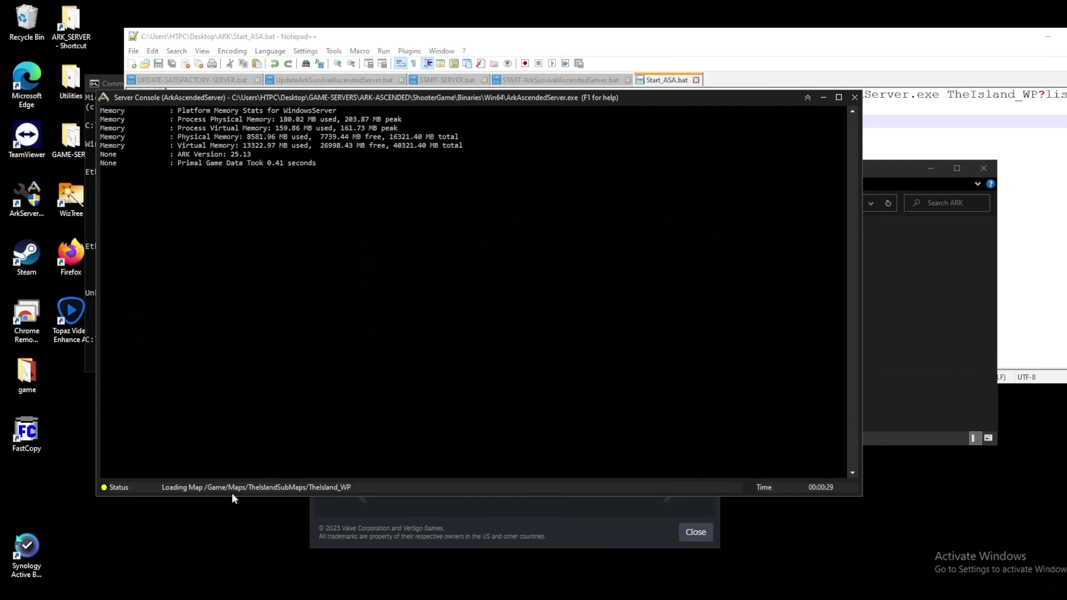
# - Review the Port and QueryPort values in Start_ASA.bat, and minimize the editor to reveal the server console
pyautogui.click(1063, 273)
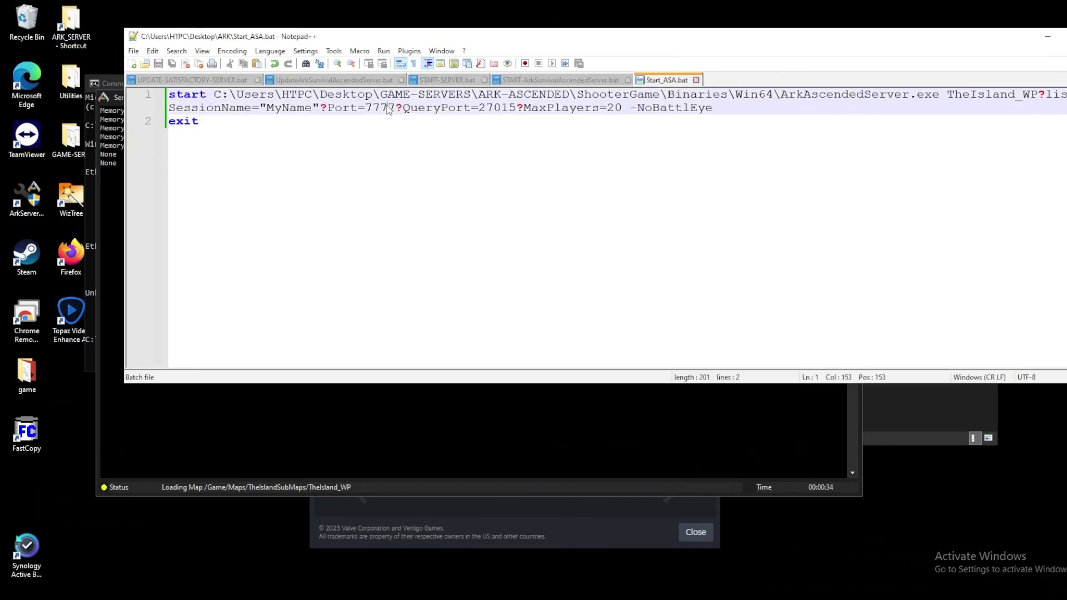
pyautogui.doubleClick(389, 108)
pyautogui.click(389, 108)
pyautogui.doubleClick(389, 108)
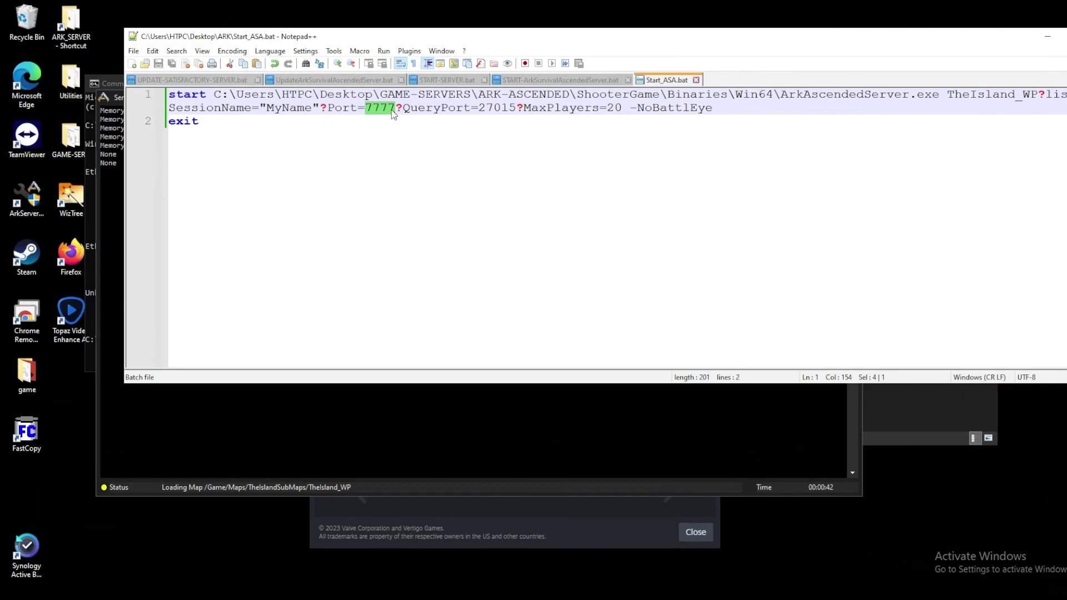
pyautogui.doubleClick(502, 109)
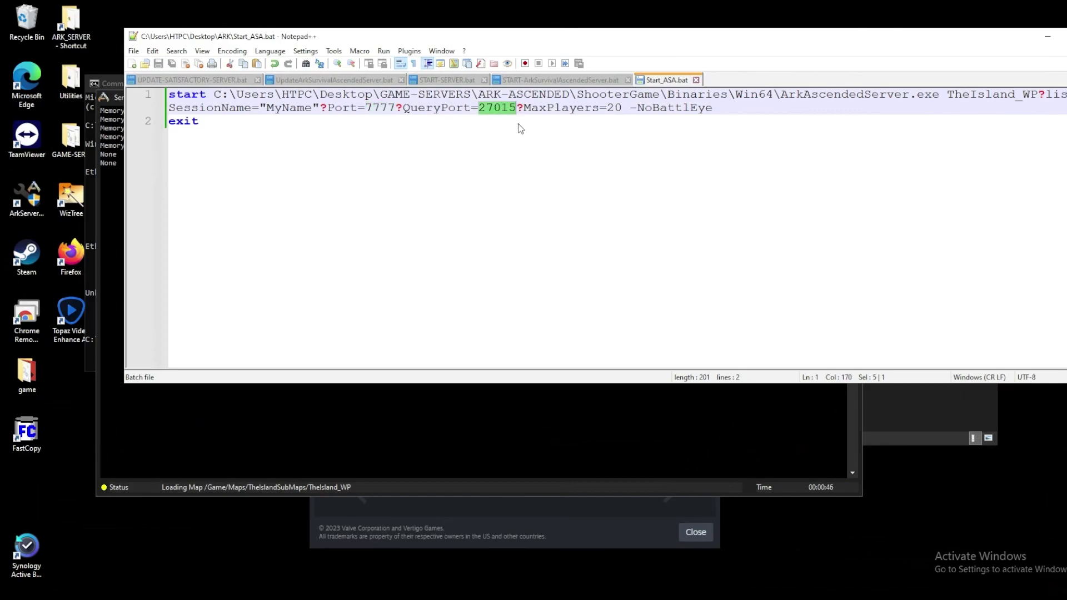
pyautogui.press('End')
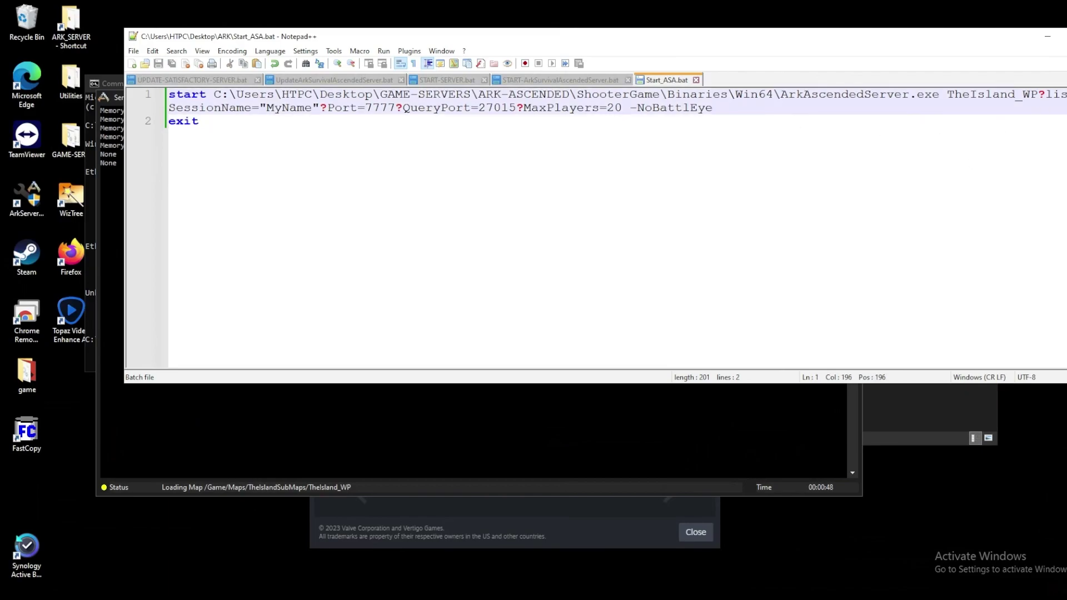
pyautogui.click(1050, 38)
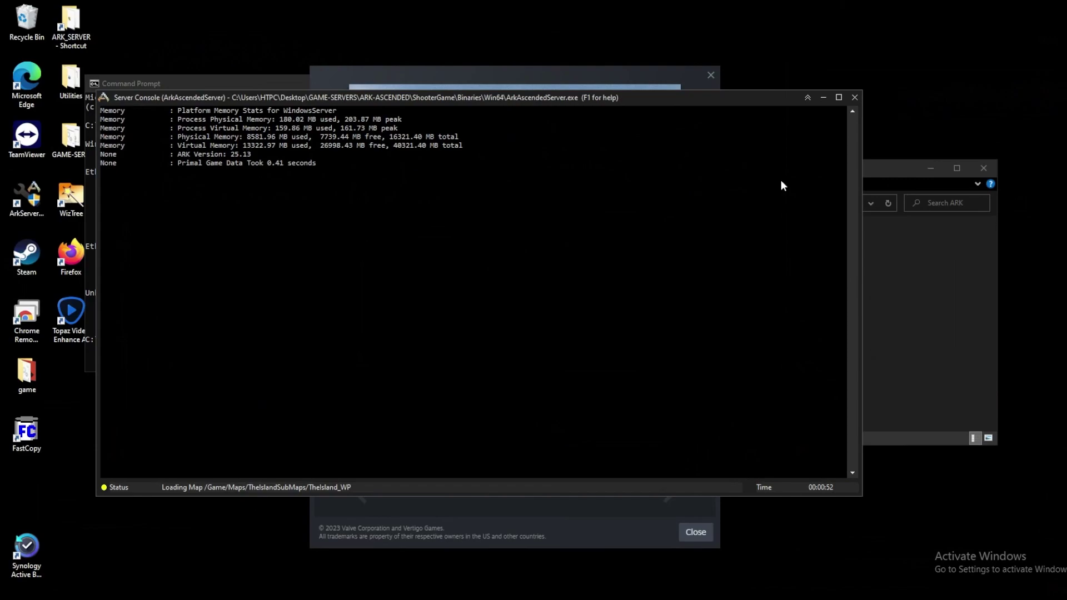
# - Examine the server console for the startup message, command line and core count
pyautogui.click(425, 283)
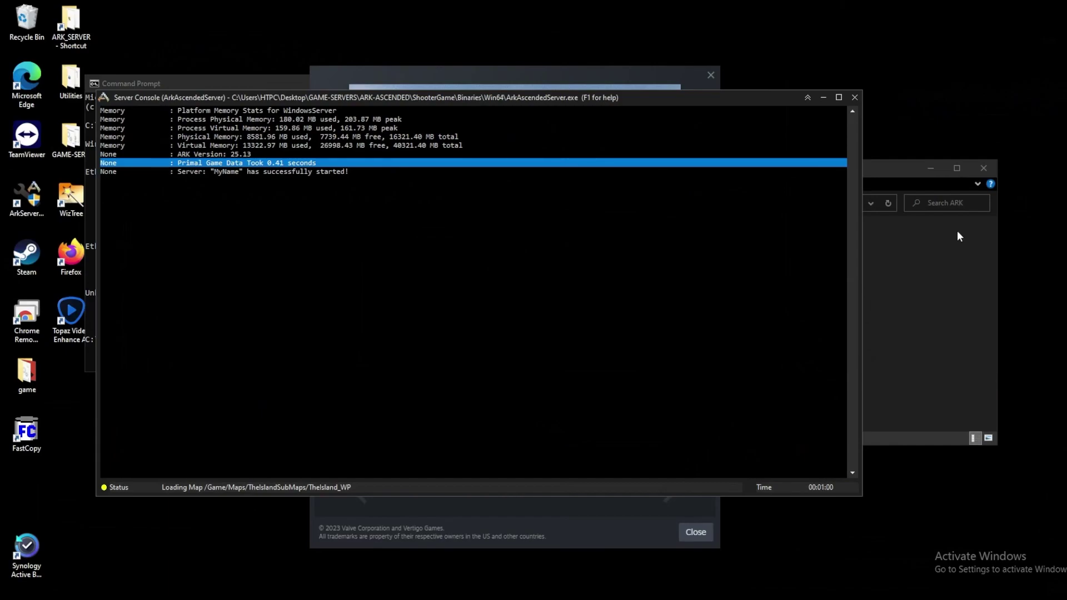
pyautogui.click(235, 178)
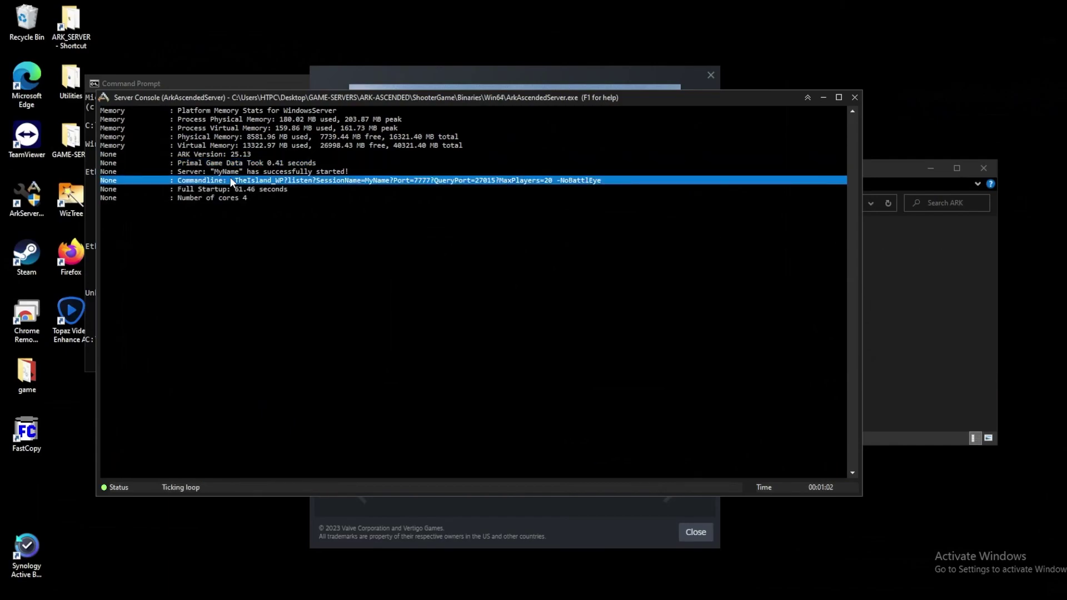
pyautogui.click(225, 172)
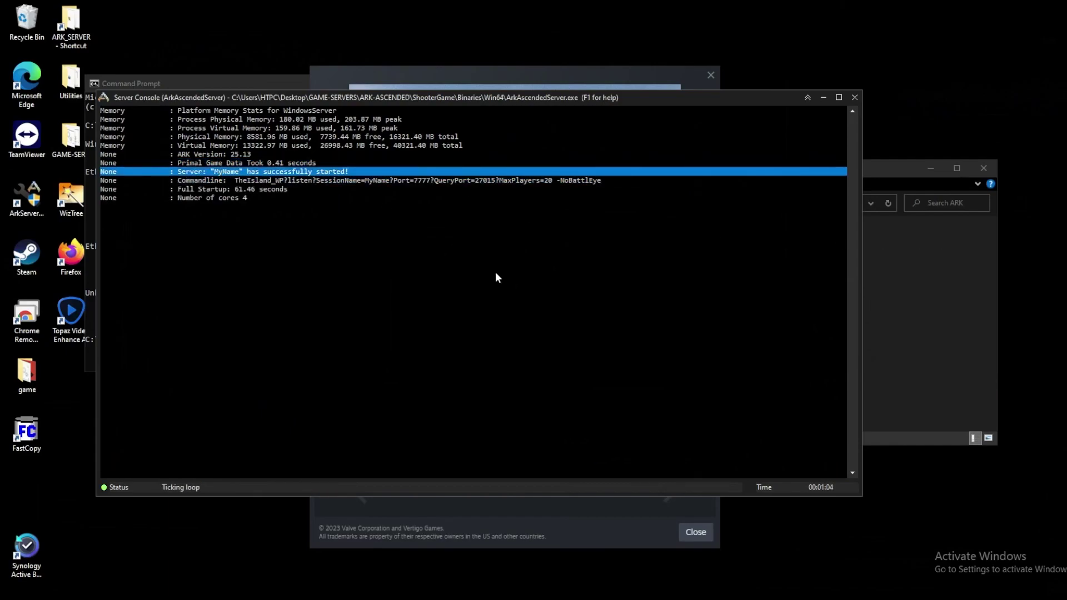
pyautogui.click(262, 199)
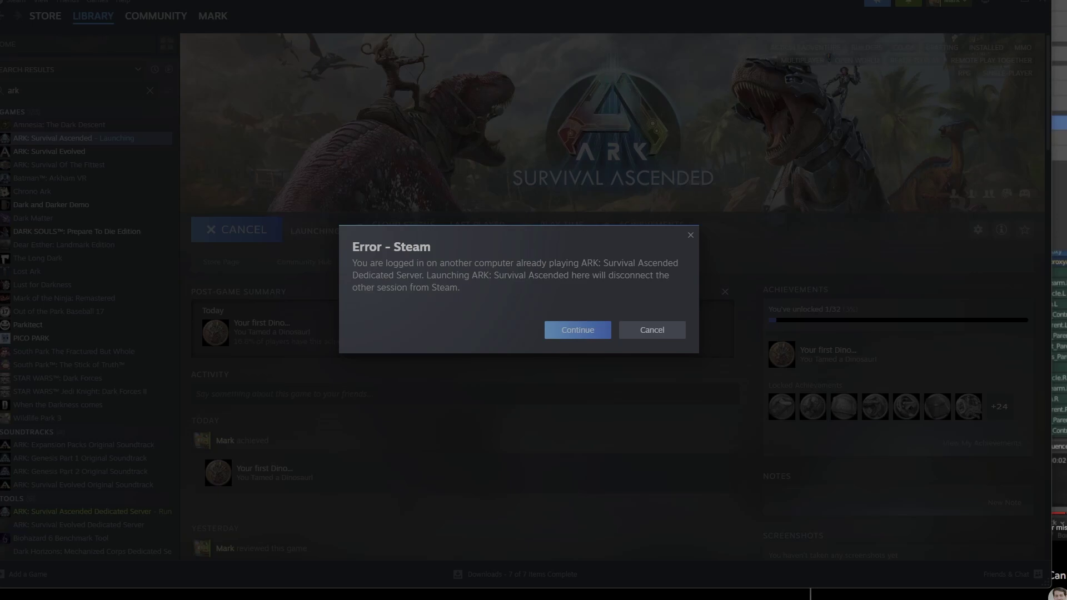
# - Continue launching ARK: Survival Ascended past the Steam session conflict, and search the unofficial servers for "MyName"
pyautogui.click(575, 331)
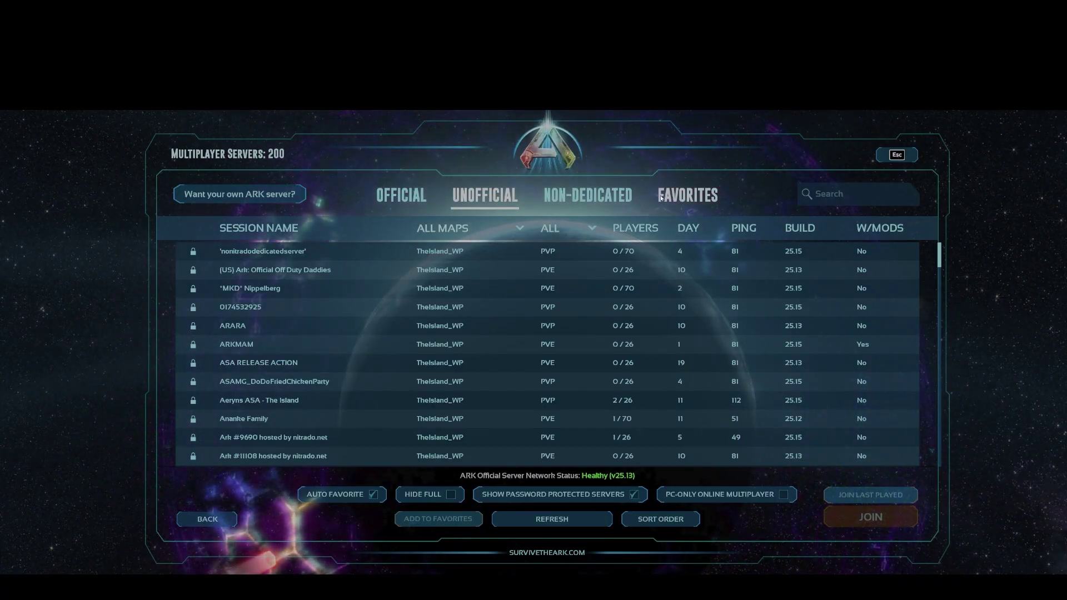
pyautogui.click(841, 198)
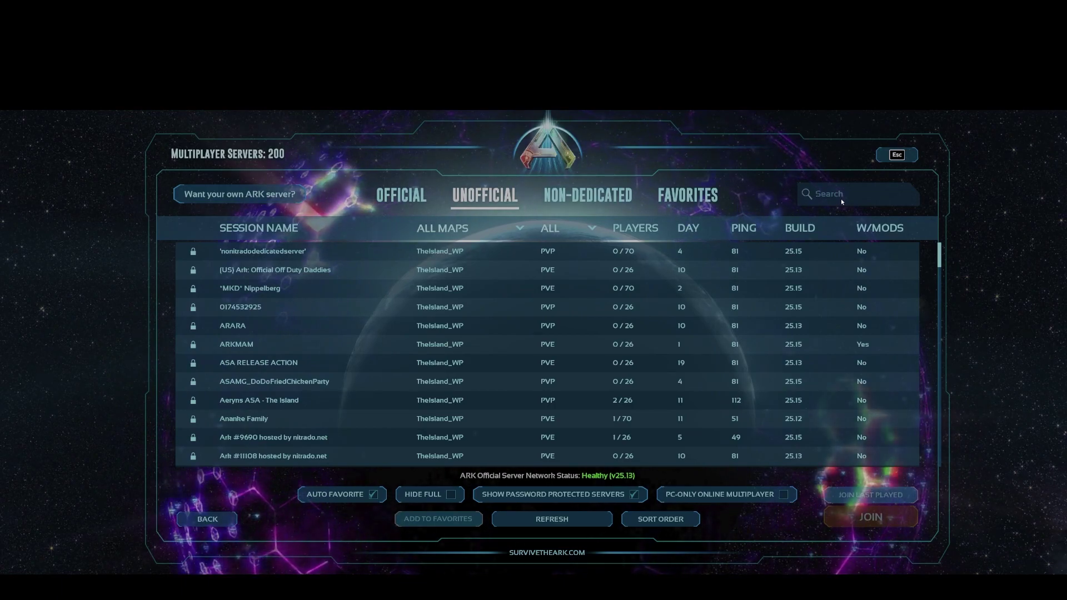
pyautogui.write('MyName')
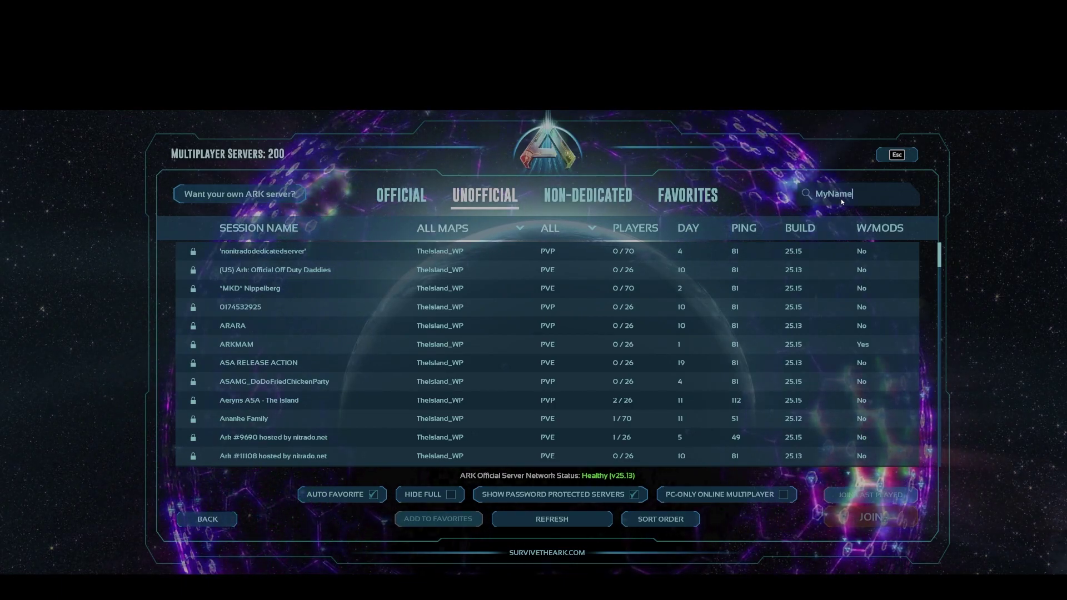
pyautogui.press('Return')
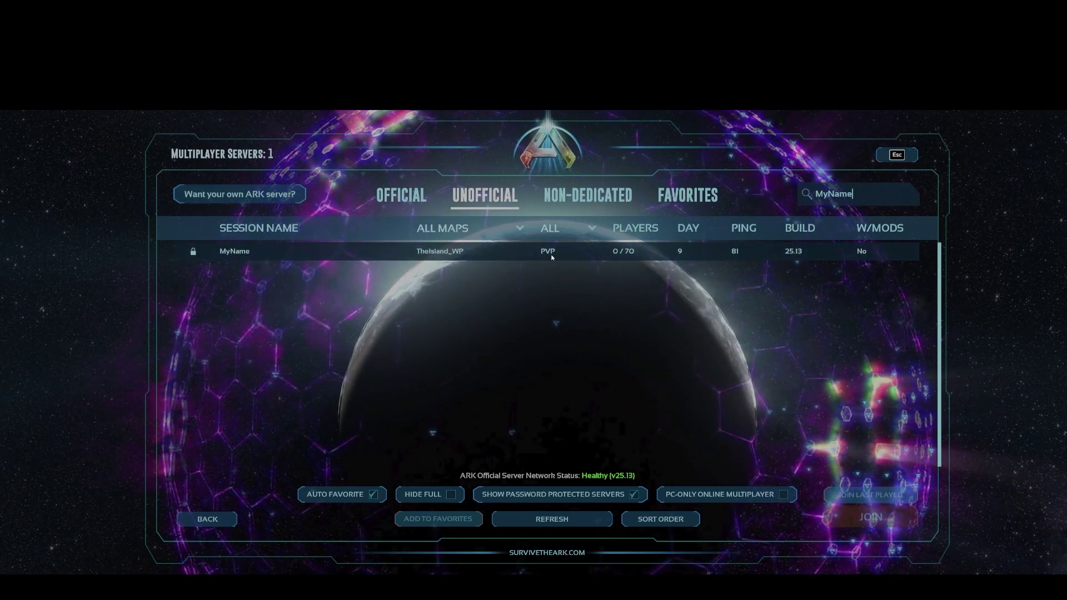
# - Join the MyName server from the search results and accept its password prompt
pyautogui.click(552, 256)
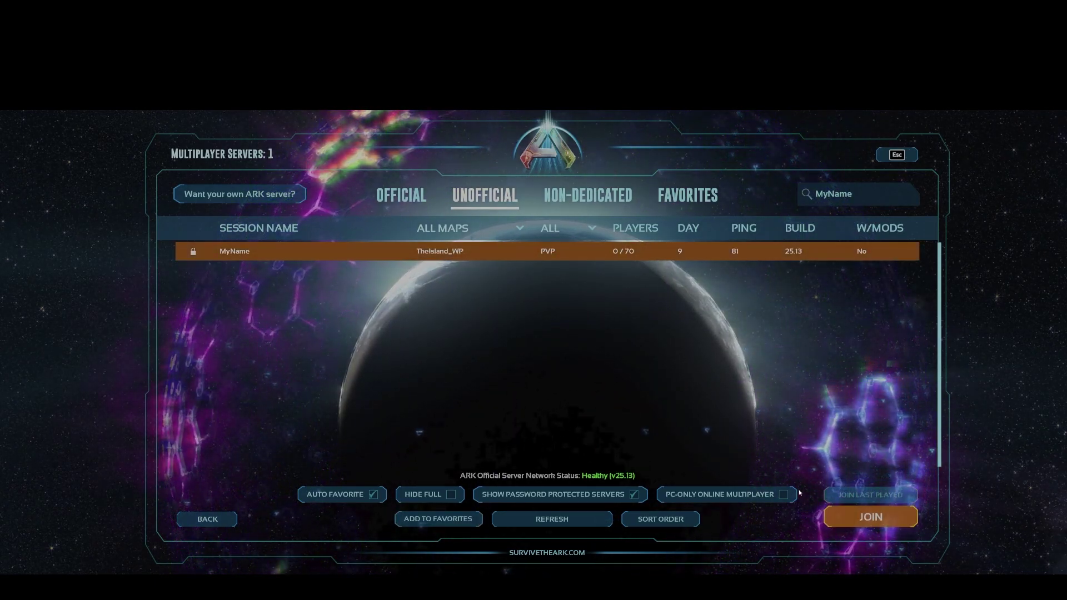
pyautogui.click(866, 518)
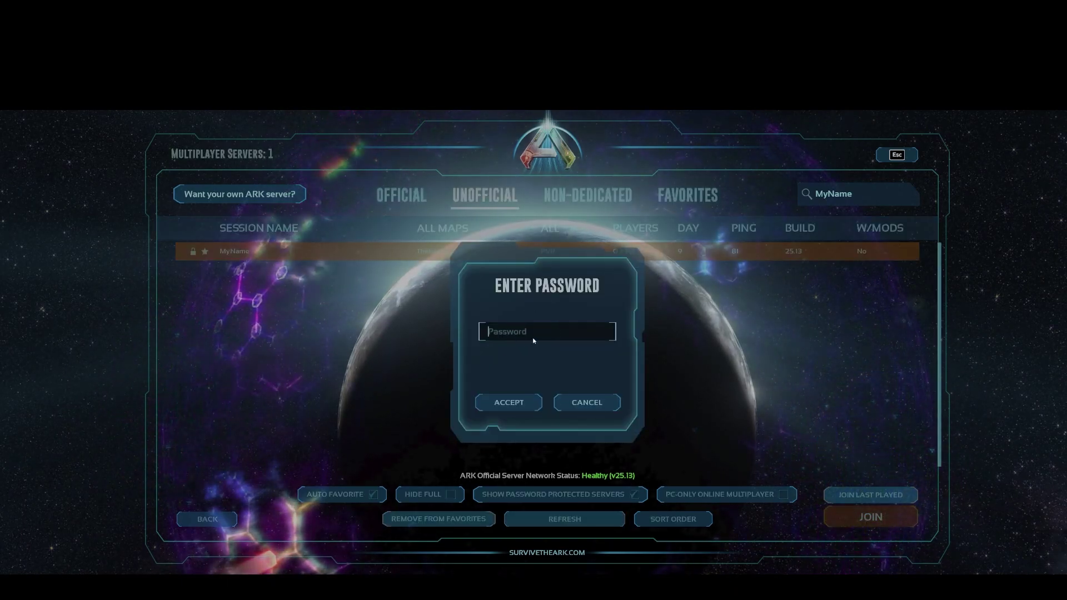
pyautogui.click(515, 403)
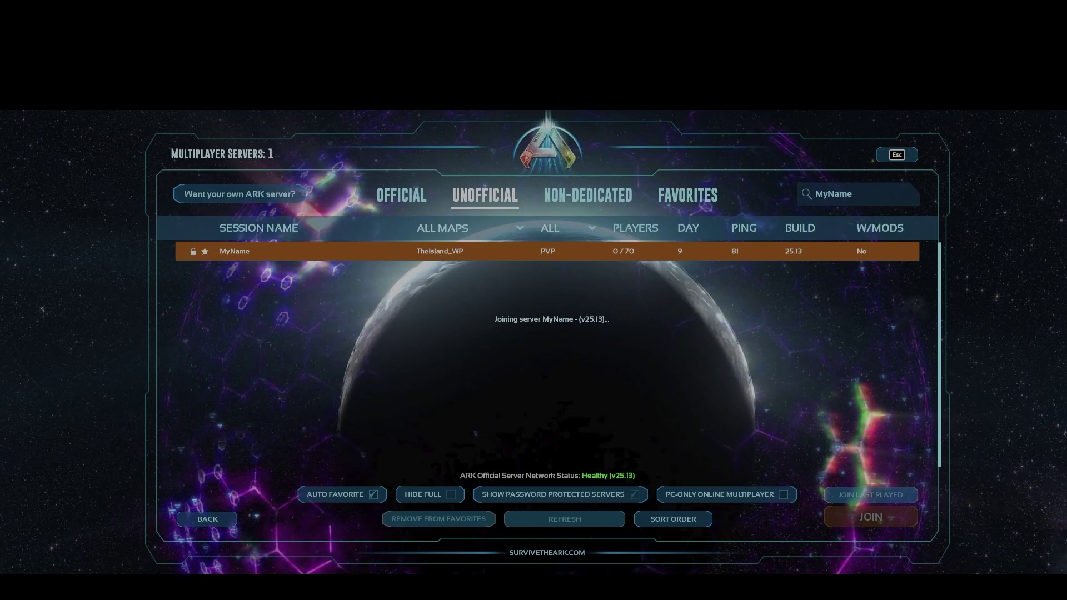